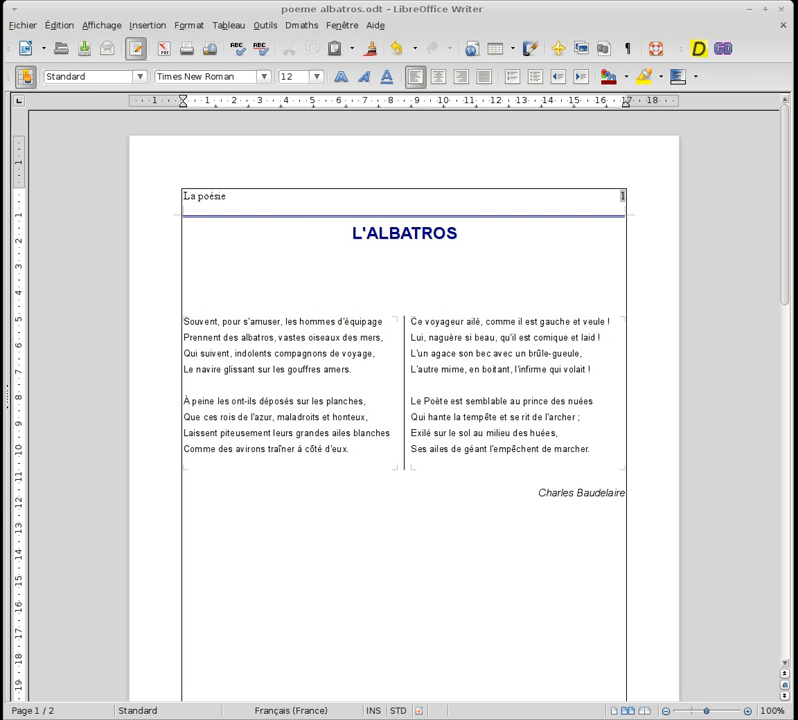
Insert the image albatros.jpg from the Ressources folder into the poem document
left_click(137, 27)
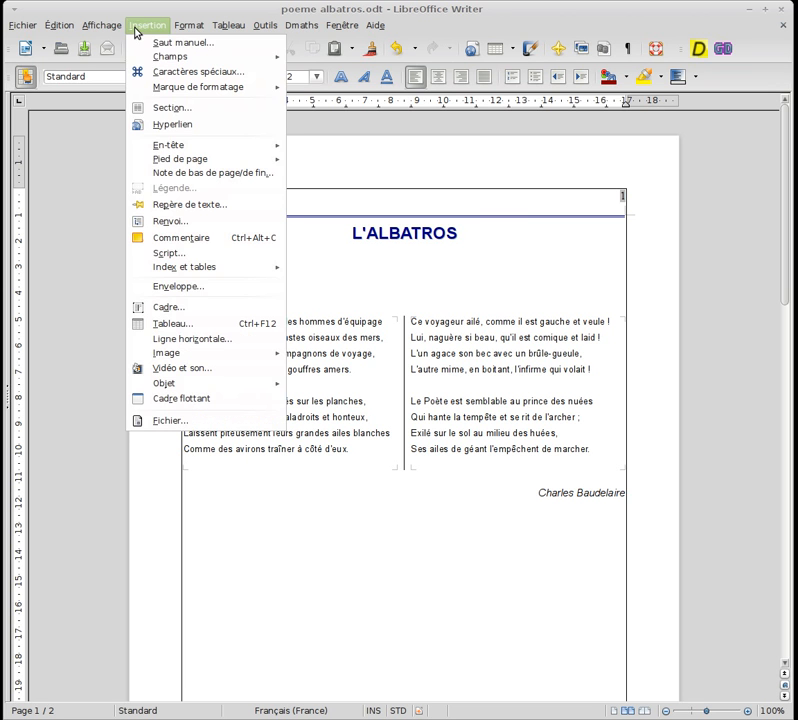
mouse_move(224, 355)
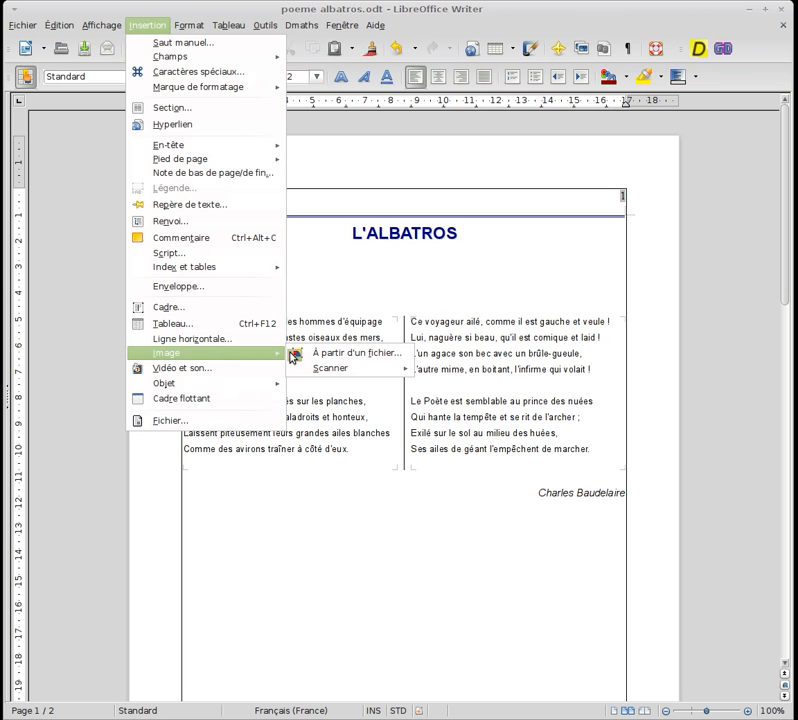
left_click(324, 358)
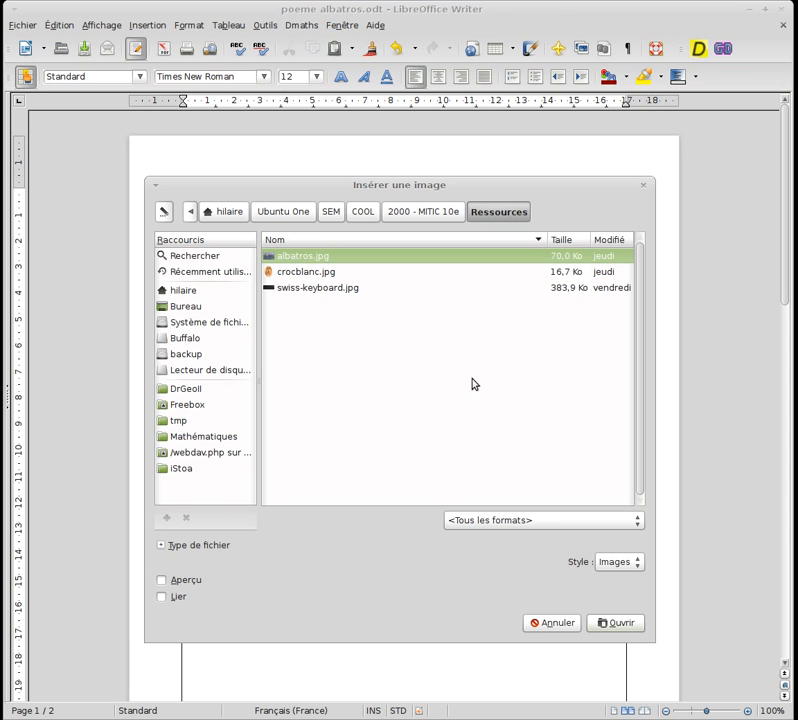
left_click(598, 625)
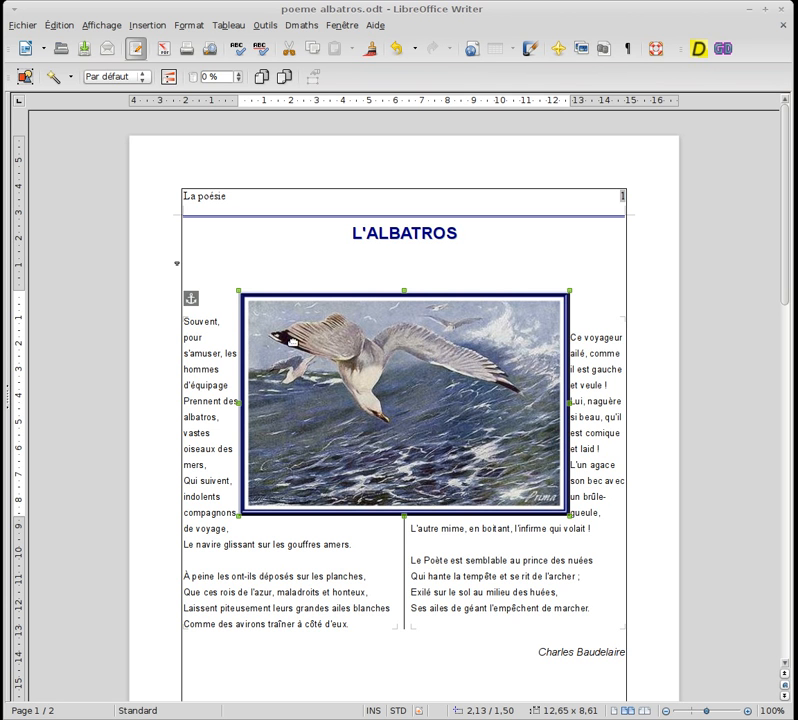
Anchor the albatross image to the page (À la page)
right_click(293, 343)
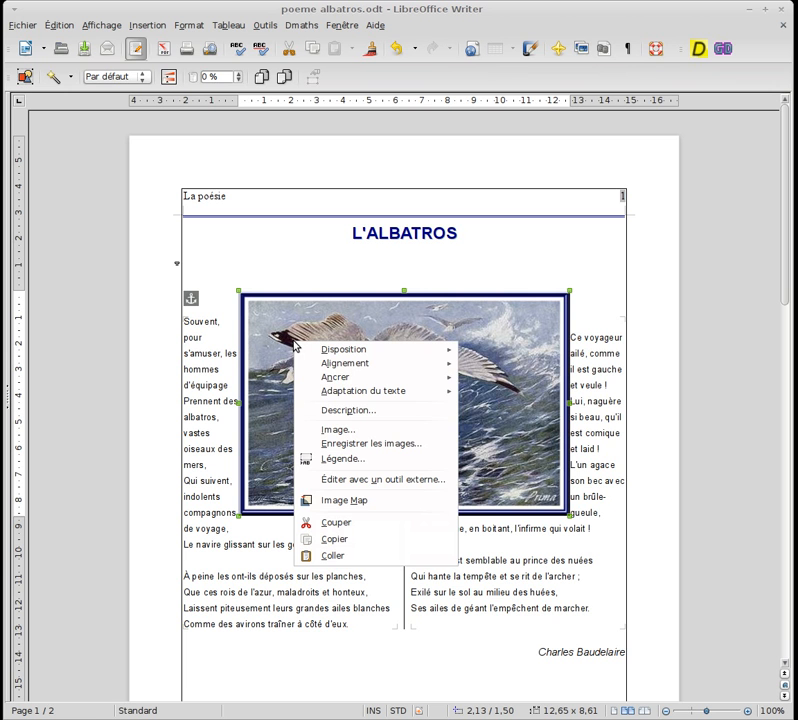
mouse_move(365, 378)
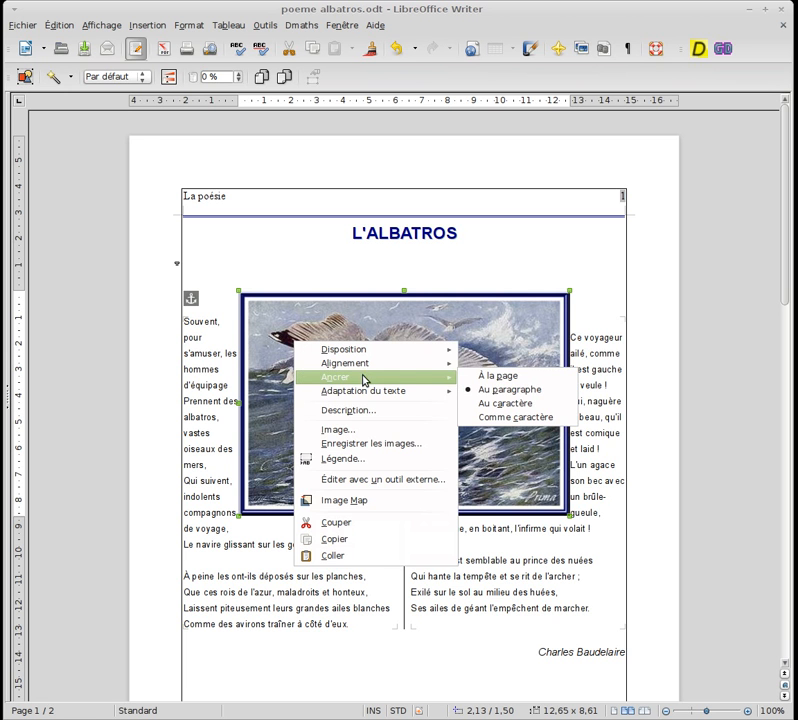
left_click(496, 377)
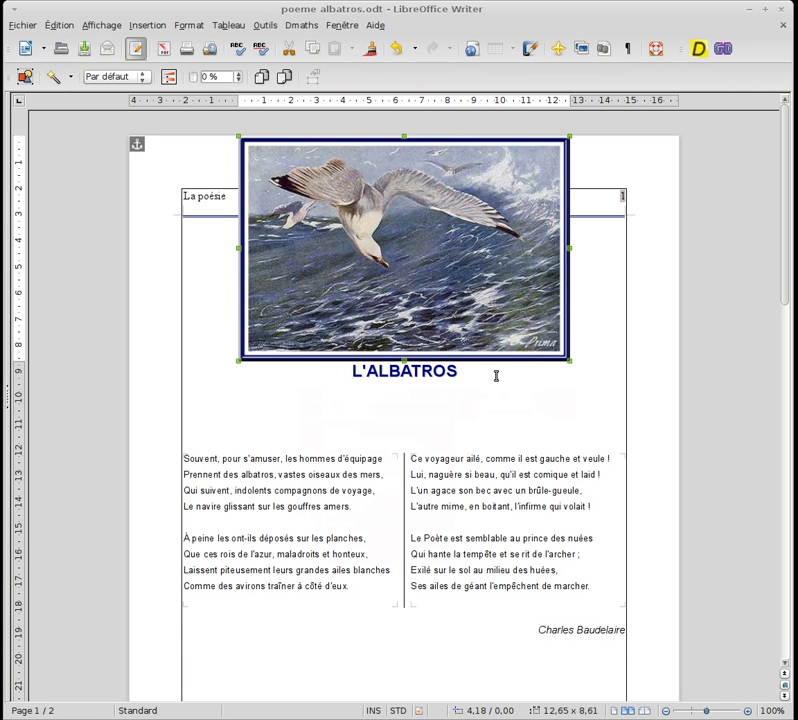
Insert blank lines above the title L'ALBATROS and another blank line between the title and the poem
left_click(212, 273)
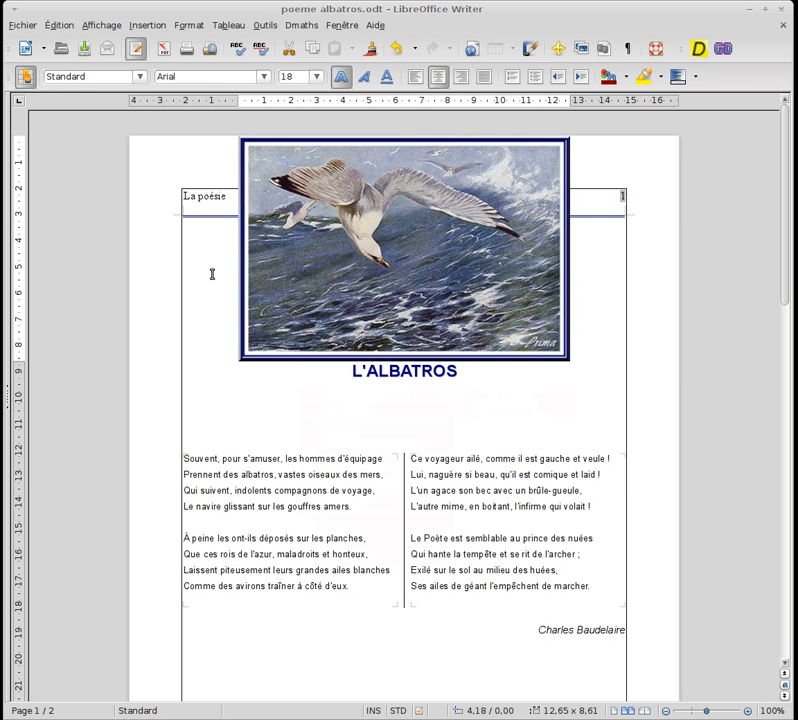
key("Return")
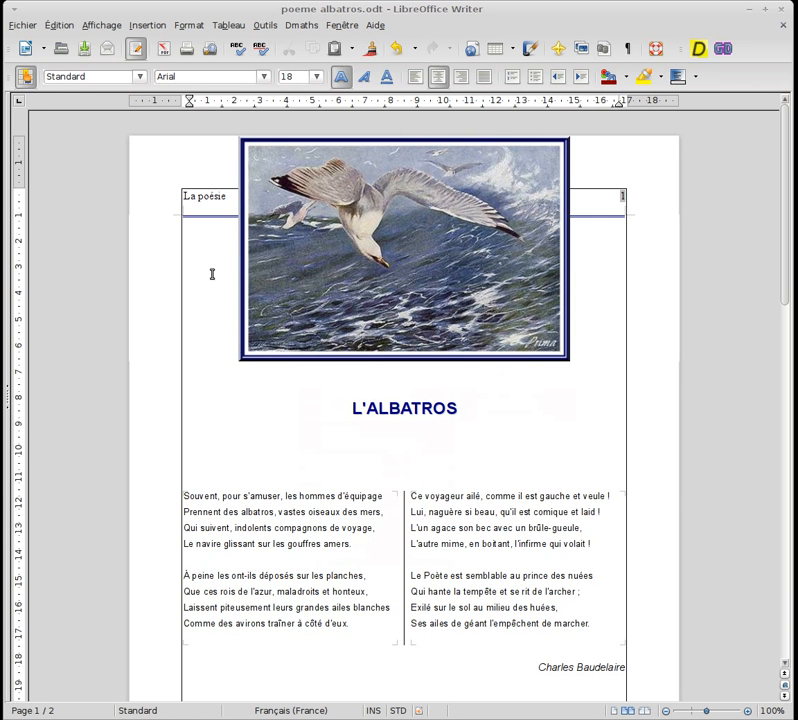
left_click(255, 451)
key("Return")
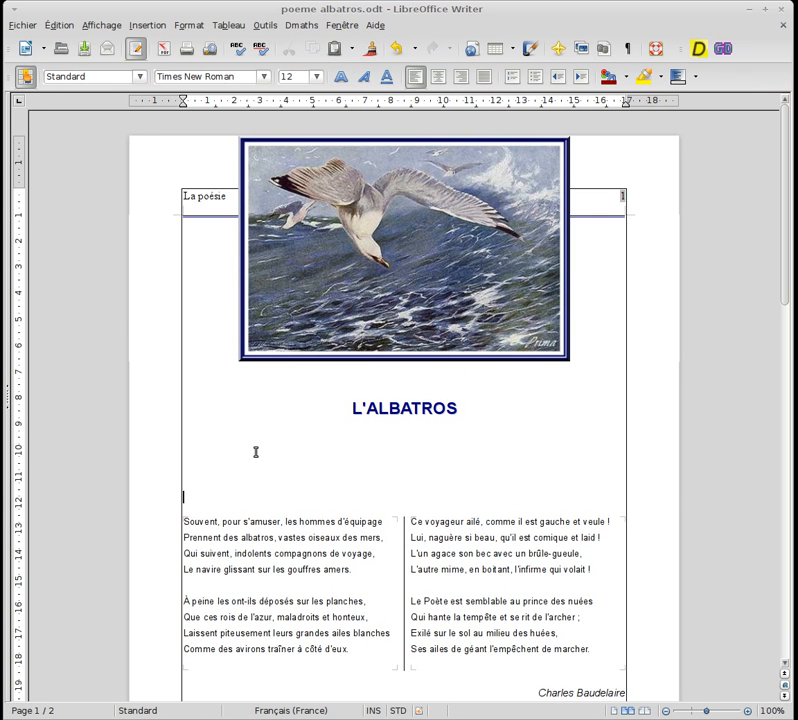
Move the image down the page so that it overlaps the poem's two columns
left_click(356, 304)
left_click_drag(356, 304, 352, 668)
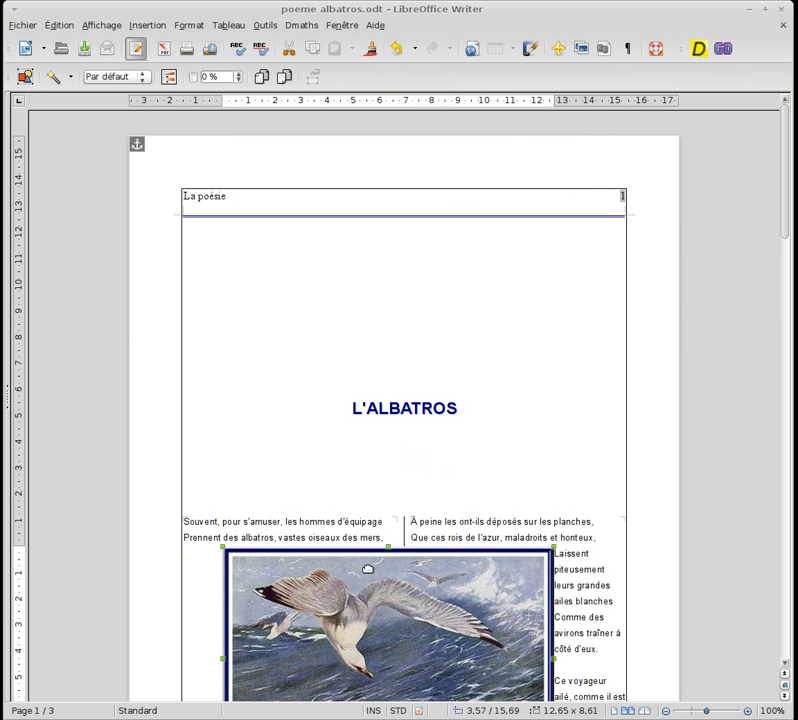
left_click_drag(367, 569, 368, 513)
Delete all blank lines above the title so it sits directly below the header
left_click(363, 341)
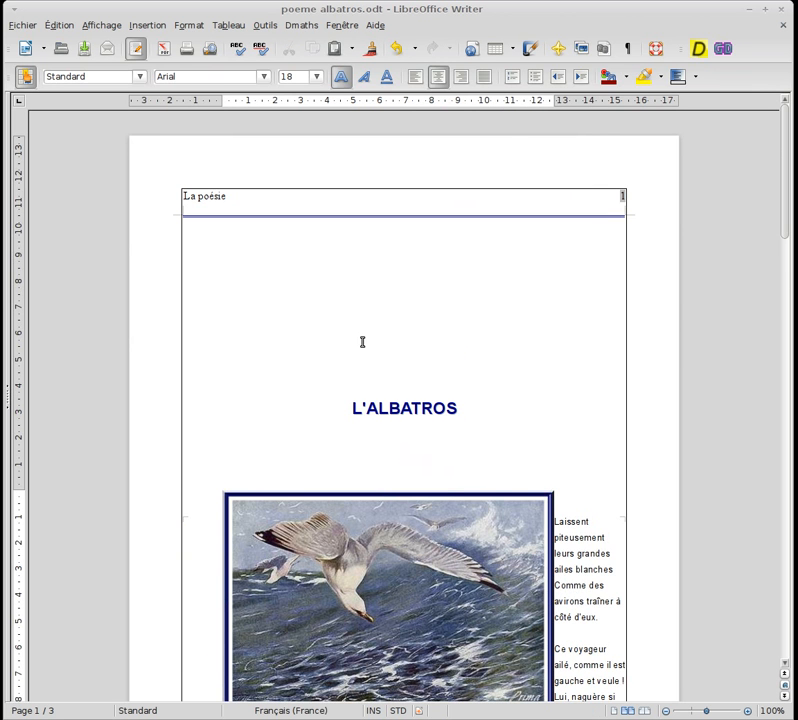
key("BackSpace")
key("BackSpace")
key("BackSpace")
key("BackSpace")
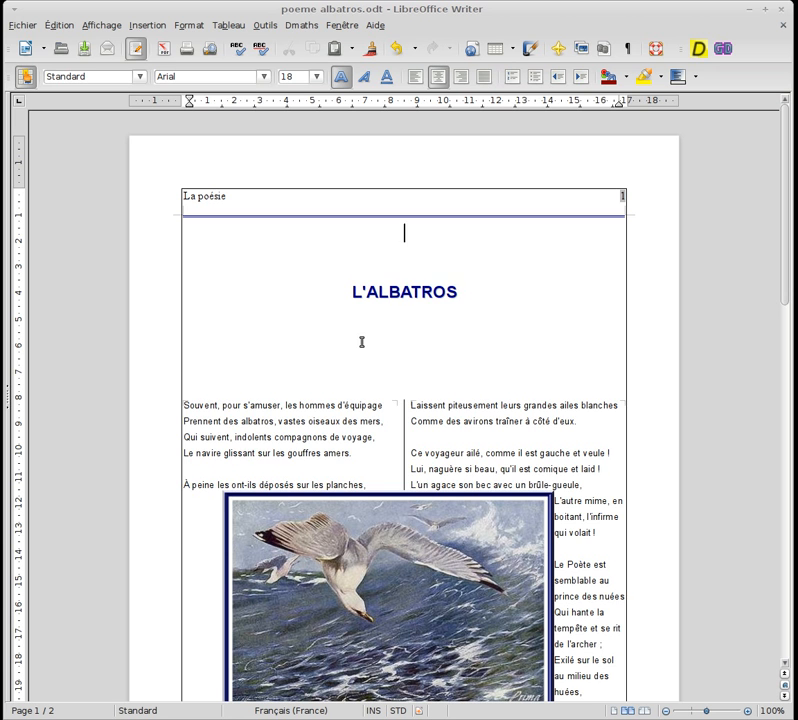
key("Delete")
key("Delete")
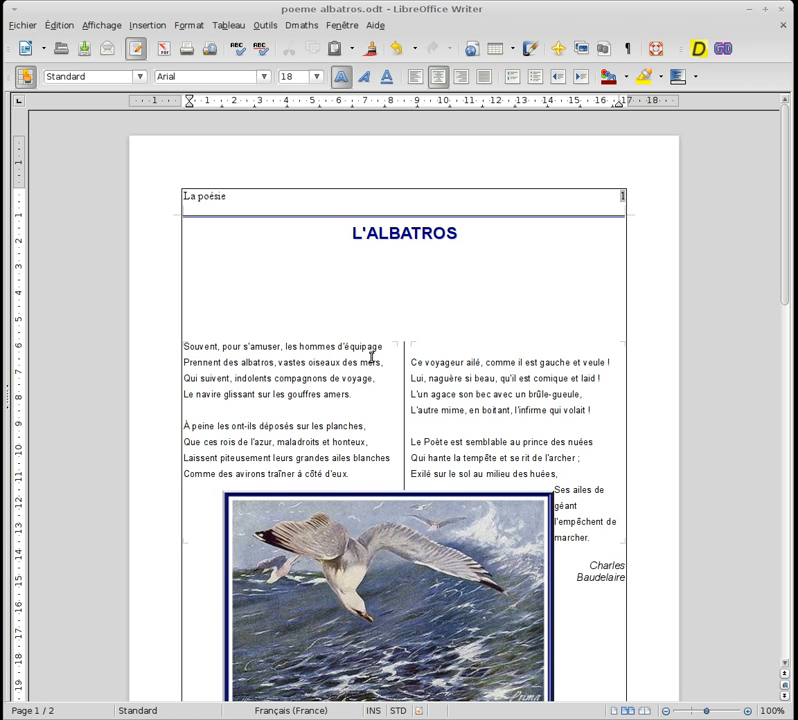
Move the image up over the poem's columns and anchor it to the paragraph (Au paragraphe)
left_click_drag(320, 566, 354, 443)
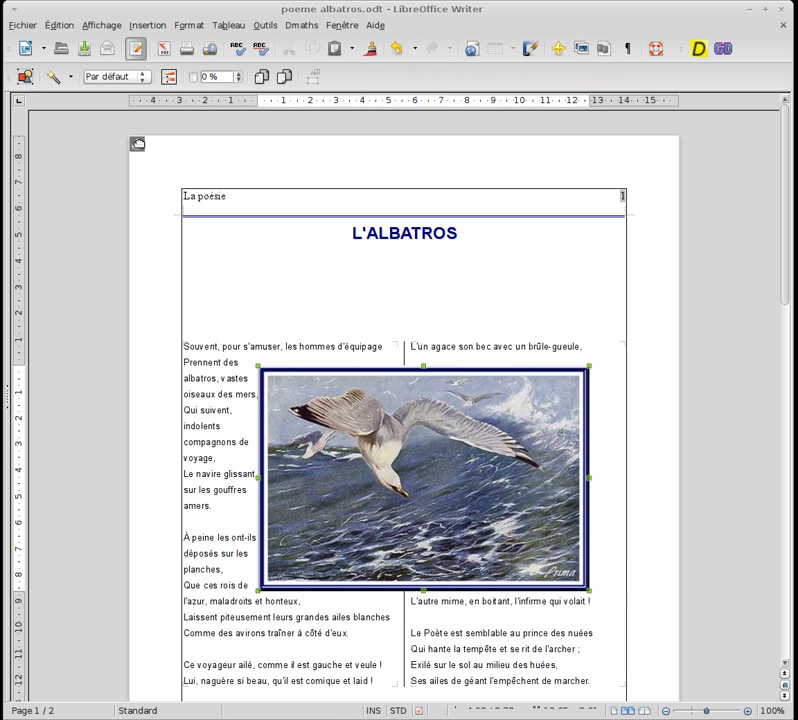
right_click(361, 430)
mouse_move(488, 467)
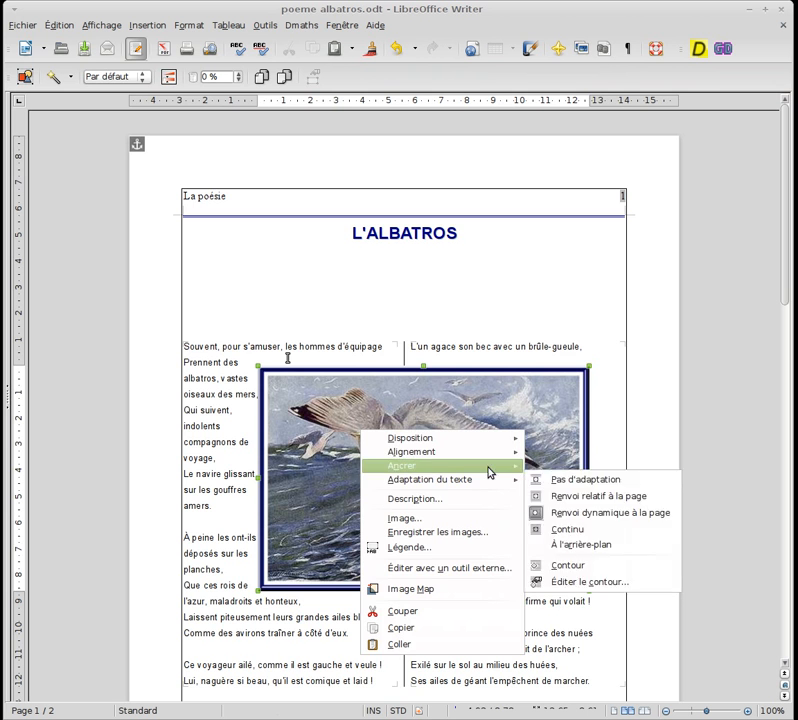
left_click(559, 477)
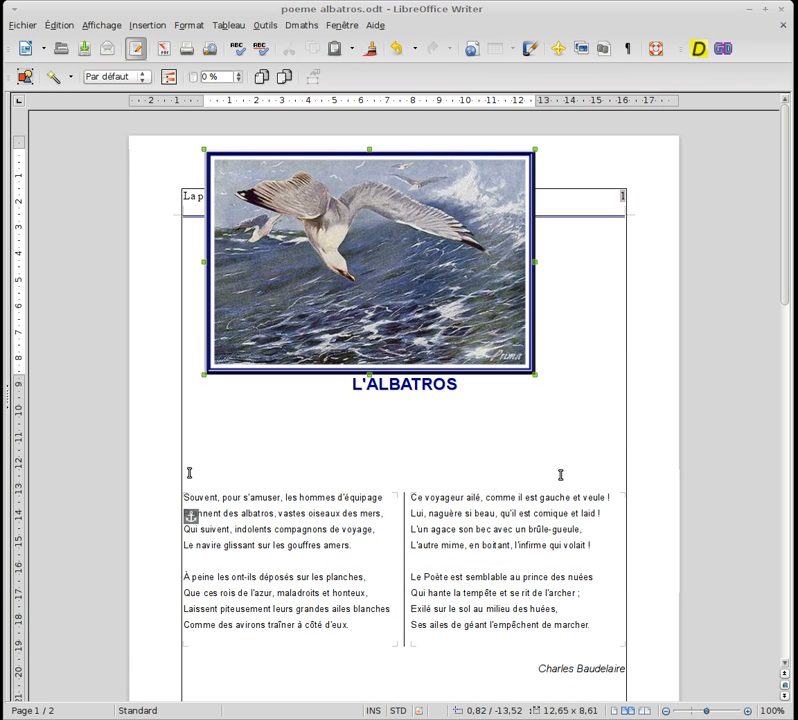
Attach the image's anchor to the title paragraph and place the image just below the title
left_click_drag(191, 516, 324, 389)
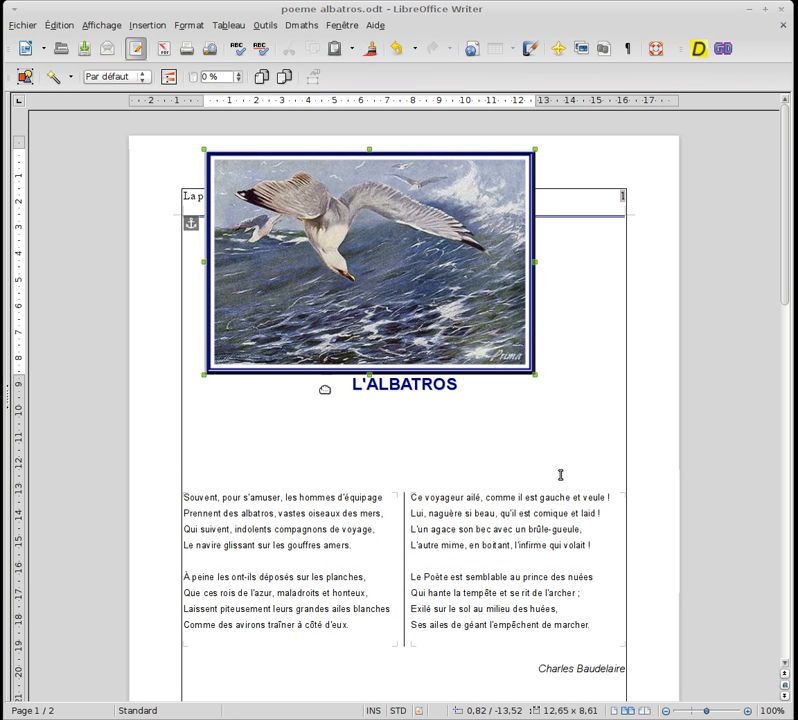
left_click_drag(351, 271, 356, 351)
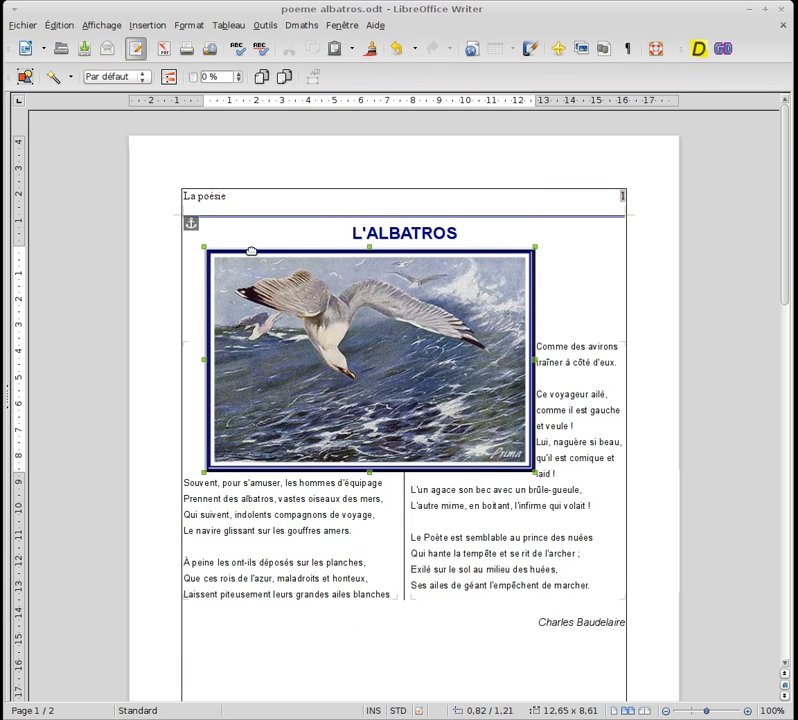
Move the image slightly down and to the right and attach its anchor to the poem's first verse
left_click(321, 236)
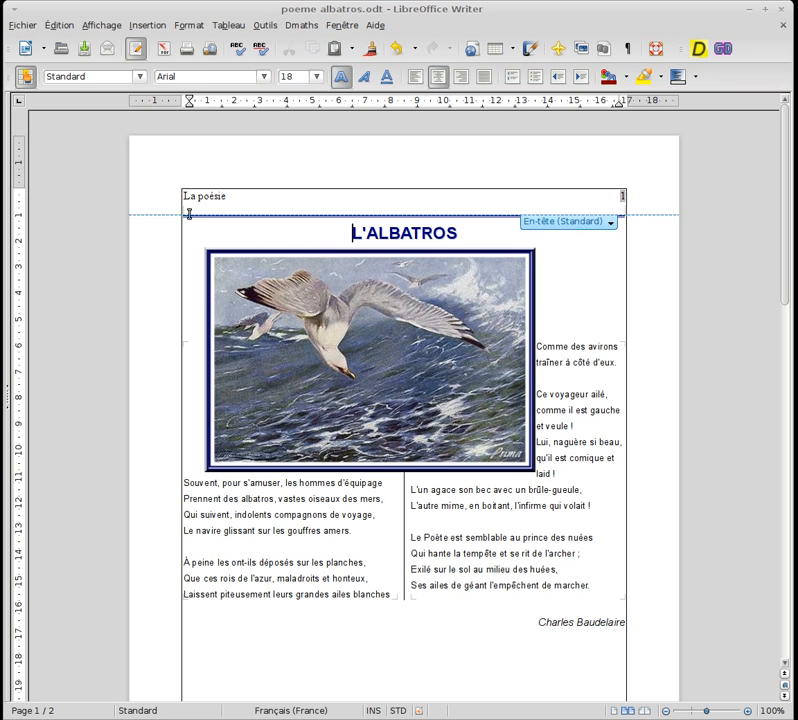
left_click_drag(385, 306, 423, 320)
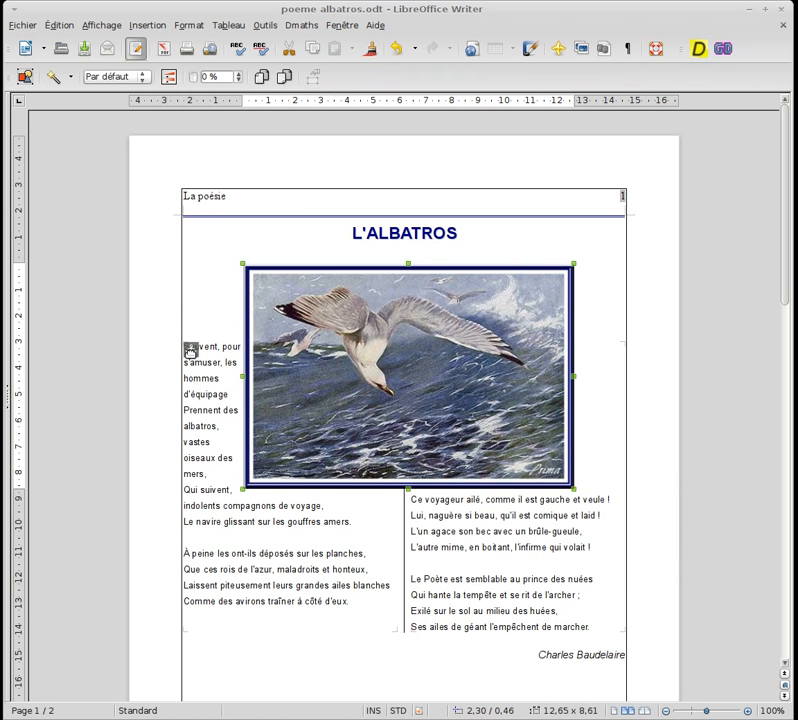
left_click_drag(190, 352, 190, 352)
Insert three blank lines between the title and the poem
left_click(369, 294)
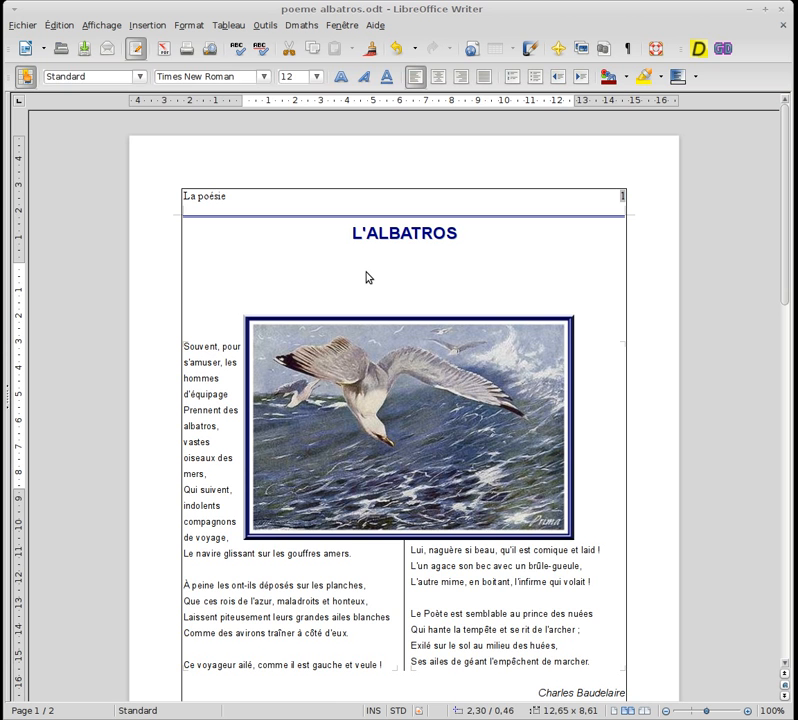
key("Return")
key("Return")
key("Return")
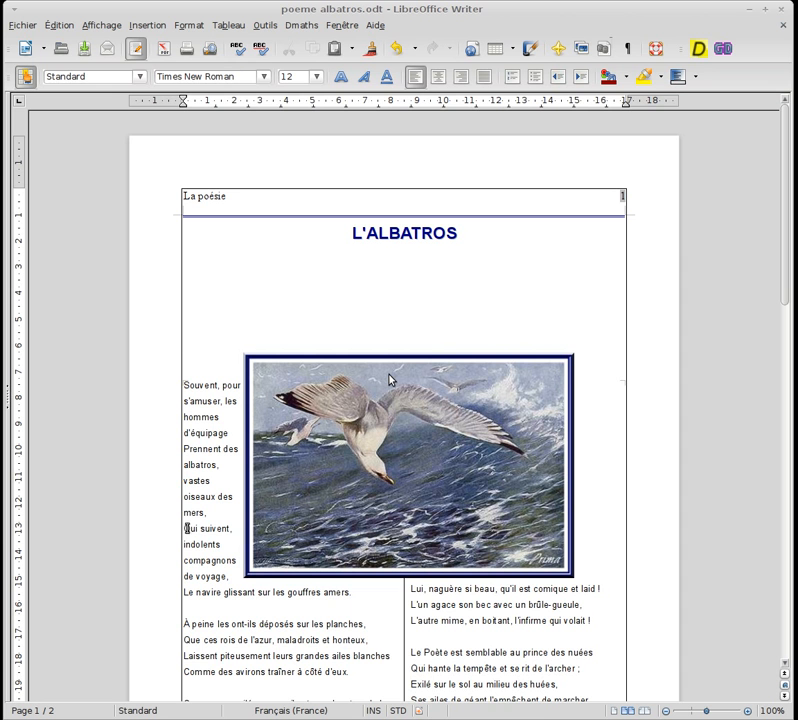
Insert two blank lines before the verse "Qui suivent, indolents compagnons de voyage" and select the image
left_click(185, 528)
key("Return")
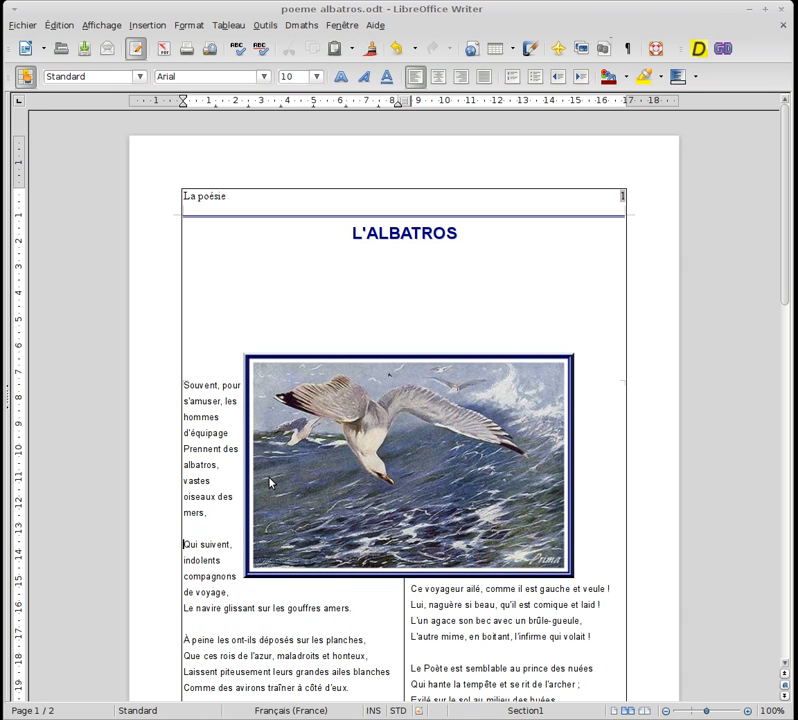
key("Return")
left_click(284, 480)
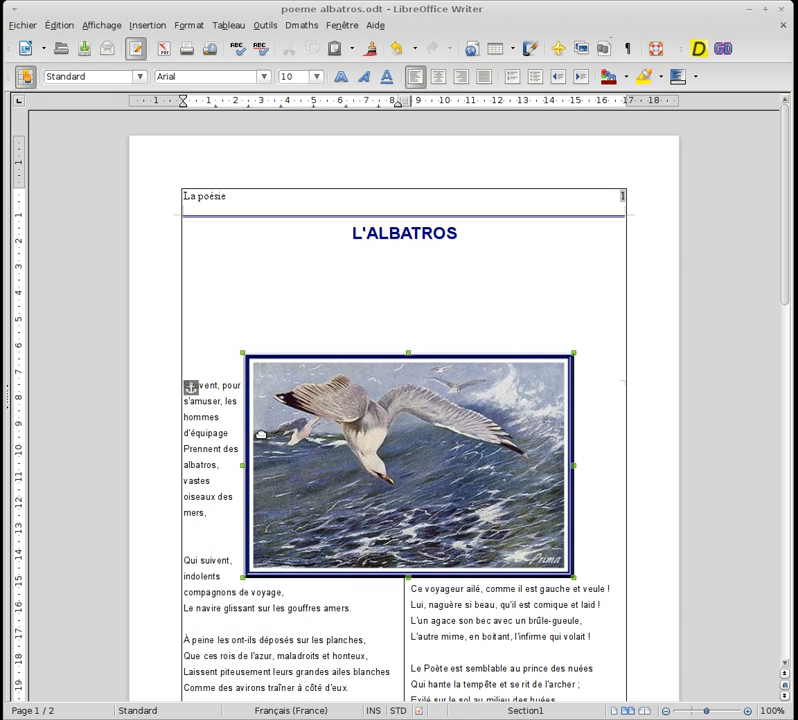
Insert two blank lines before the verse "Prennent des albatros, vastes oiseaux des mers"
left_click_drag(190, 386, 187, 449)
key("Escape")
key("Return")
key("Return")
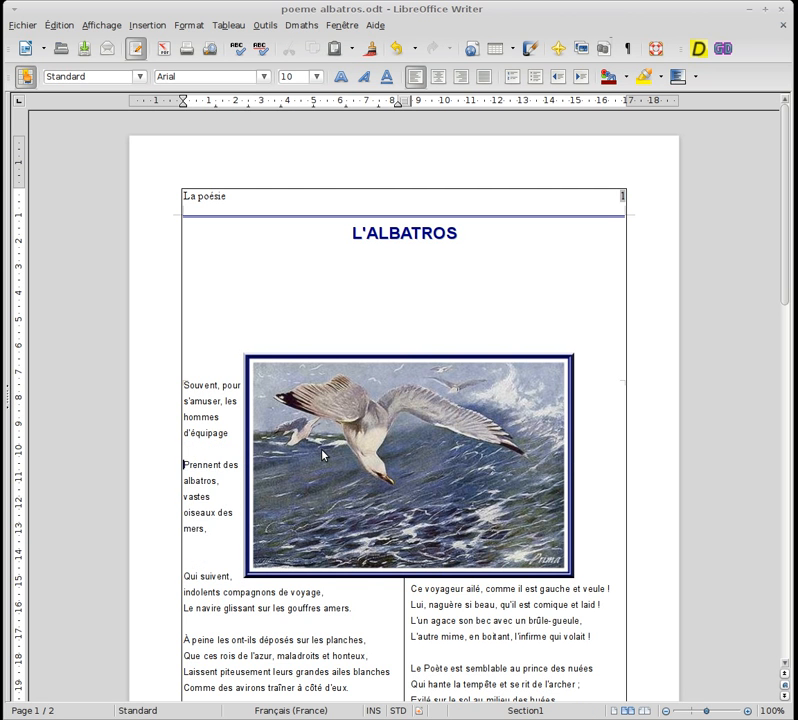
Attach the image's anchor to the verse "Prennent des albatros" and try adding two blank lines above it
left_click(322, 455)
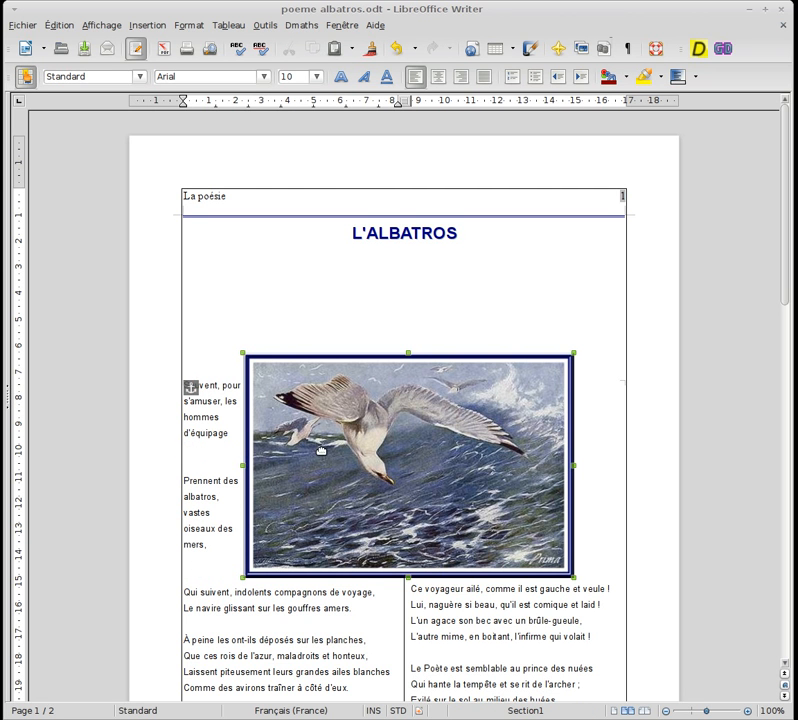
left_click_drag(190, 388, 198, 479)
left_click(217, 404)
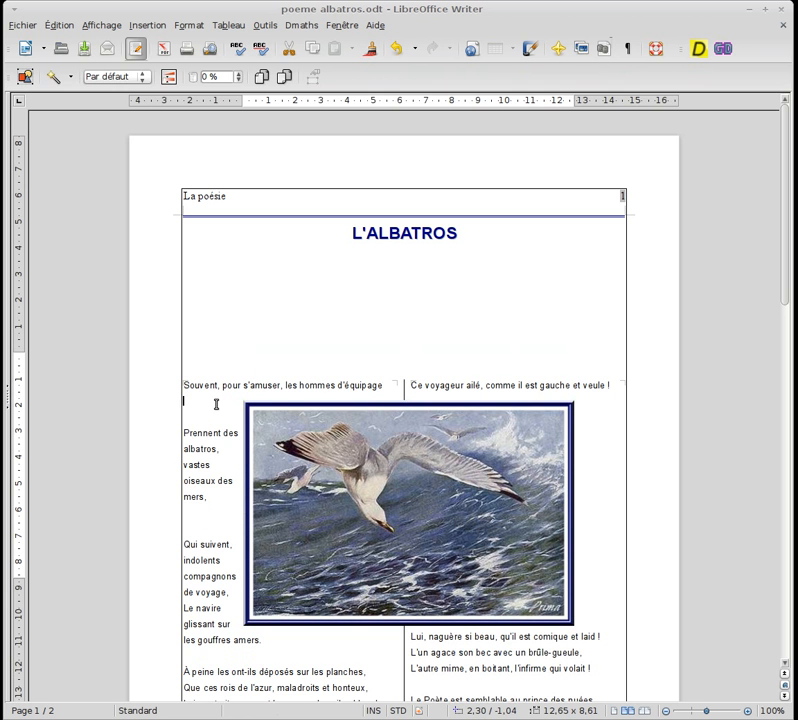
key("Return")
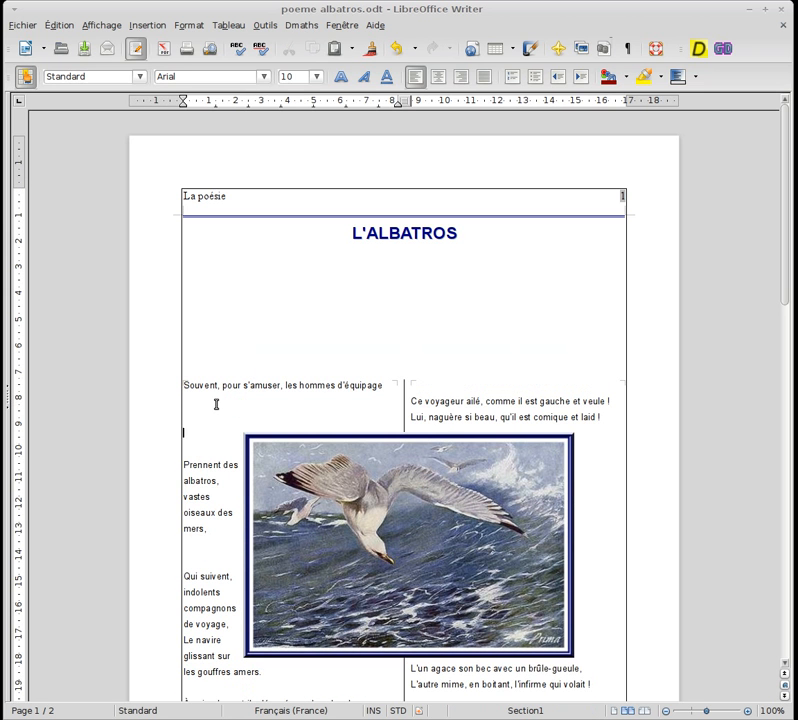
key("BackSpace")
key("BackSpace")
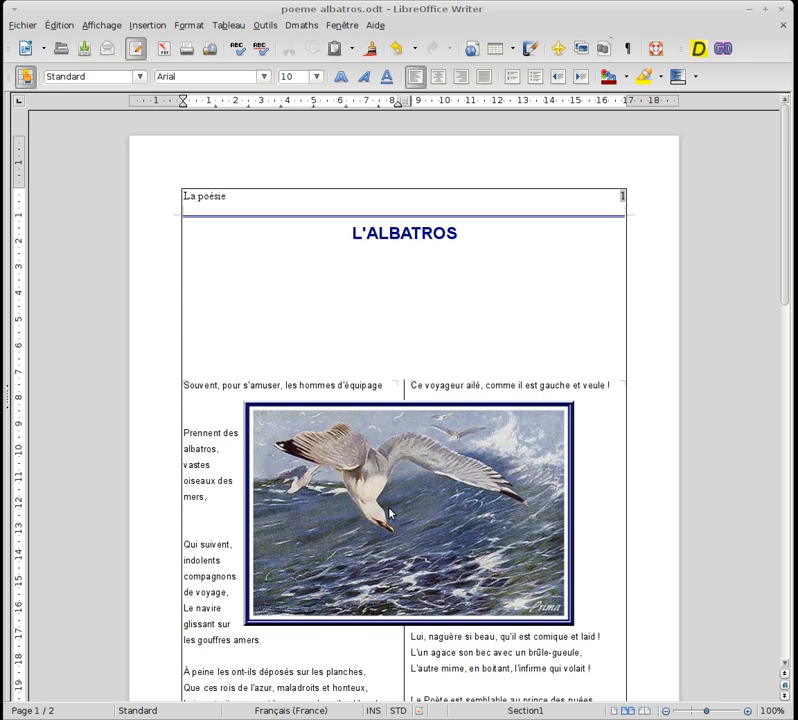
Move the image up between the title and the poem and set its text wrapping to Pas d'adaptation
left_click_drag(400, 510, 388, 379)
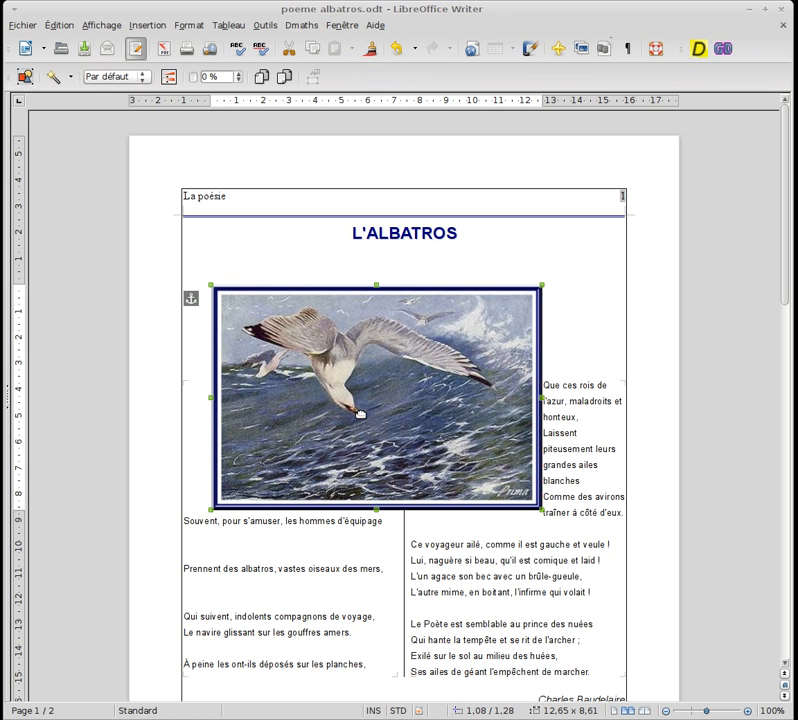
right_click(337, 339)
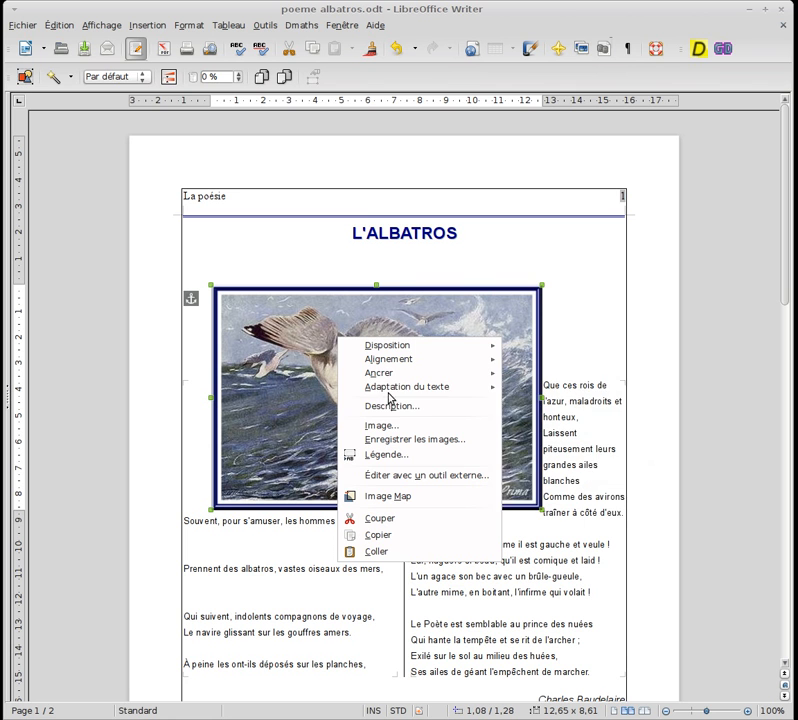
mouse_move(401, 390)
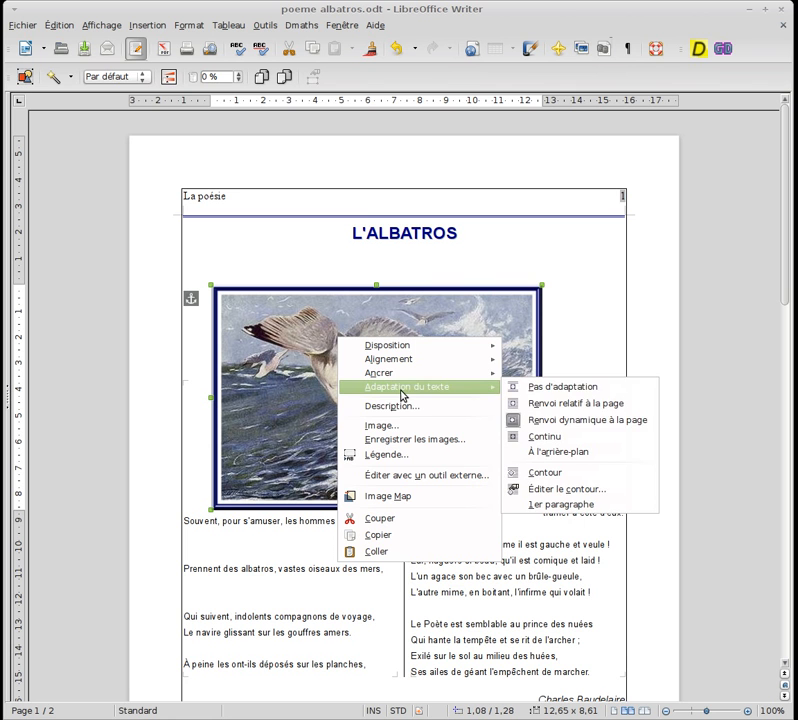
left_click(555, 391)
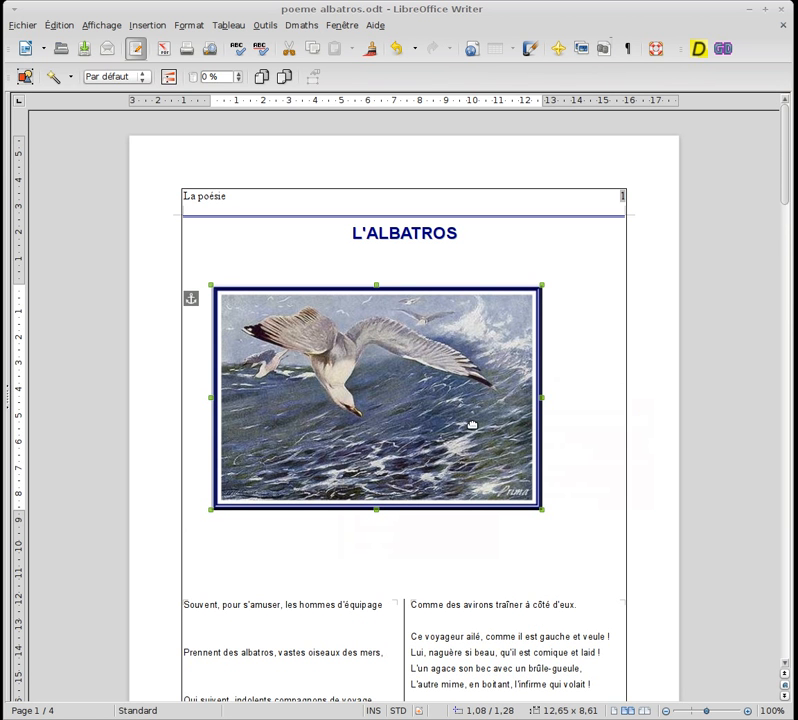
Remove the blank lines between the image and the poem's first verse "Souvent, pour s'amuser"
left_click(431, 552)
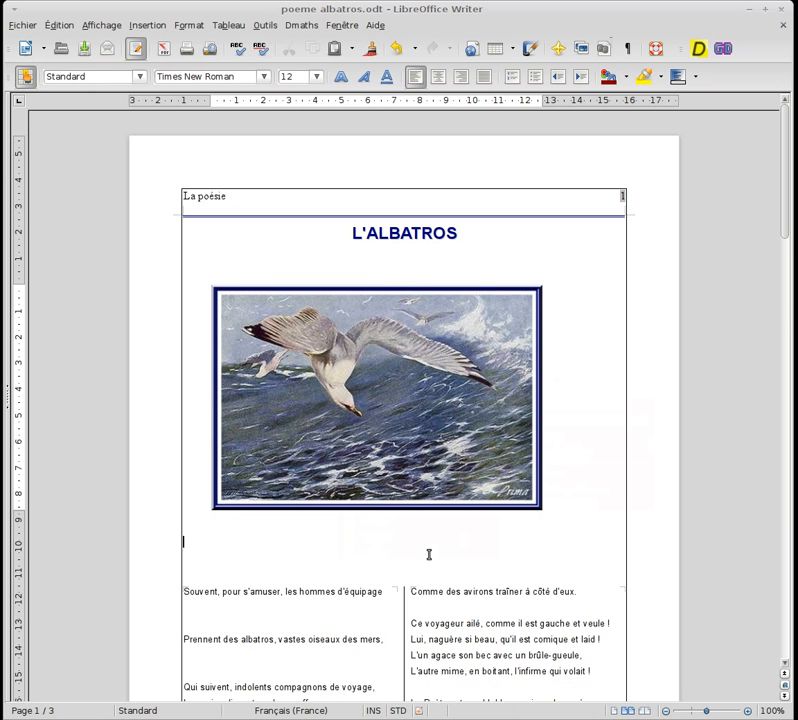
key("BackSpace")
key("BackSpace")
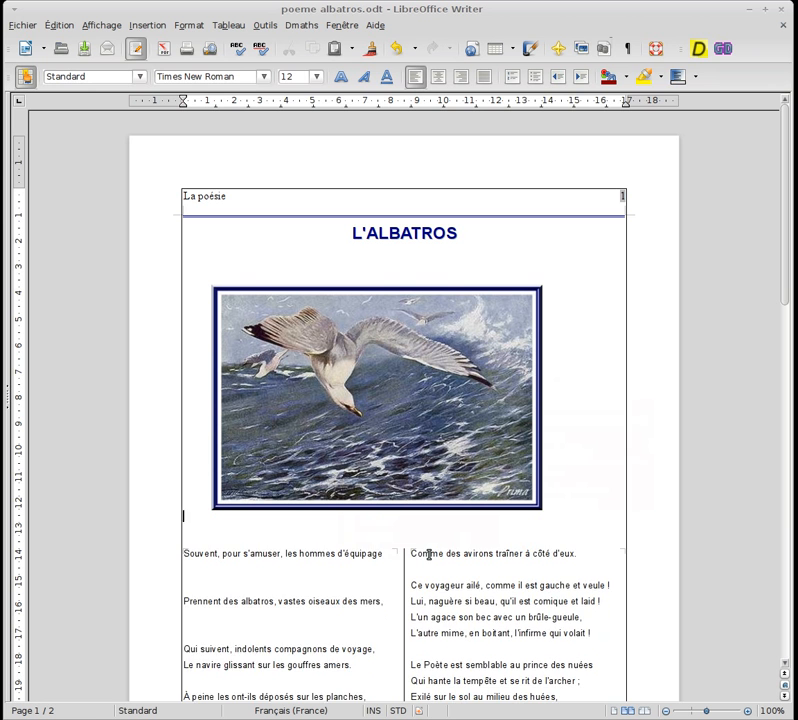
key("Down")
key("BackSpace")
key("BackSpace")
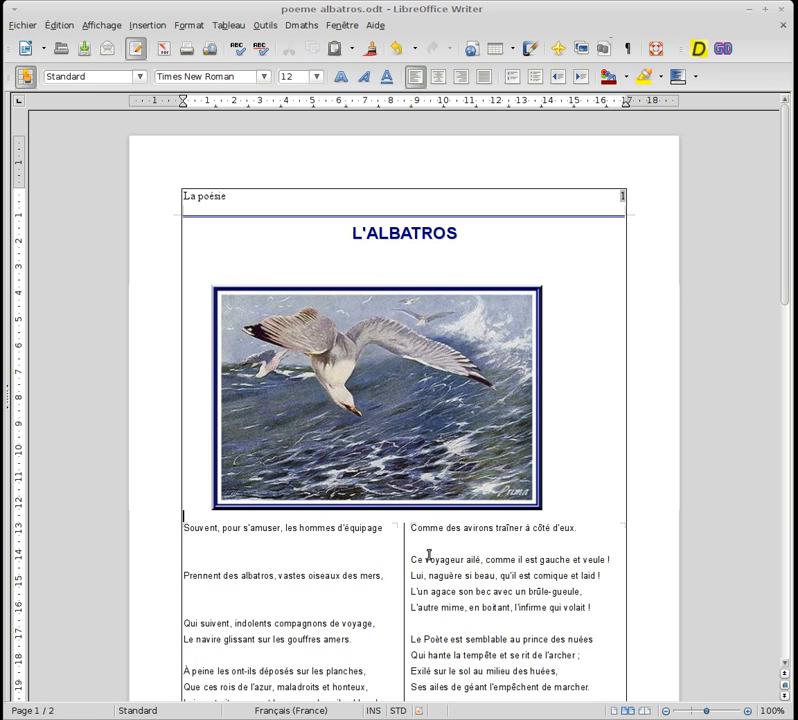
Delete the extra blank lines before and after the verse "Prennent des albatros, vastes oiseaux des mers"
key("Delete")
key("Delete")
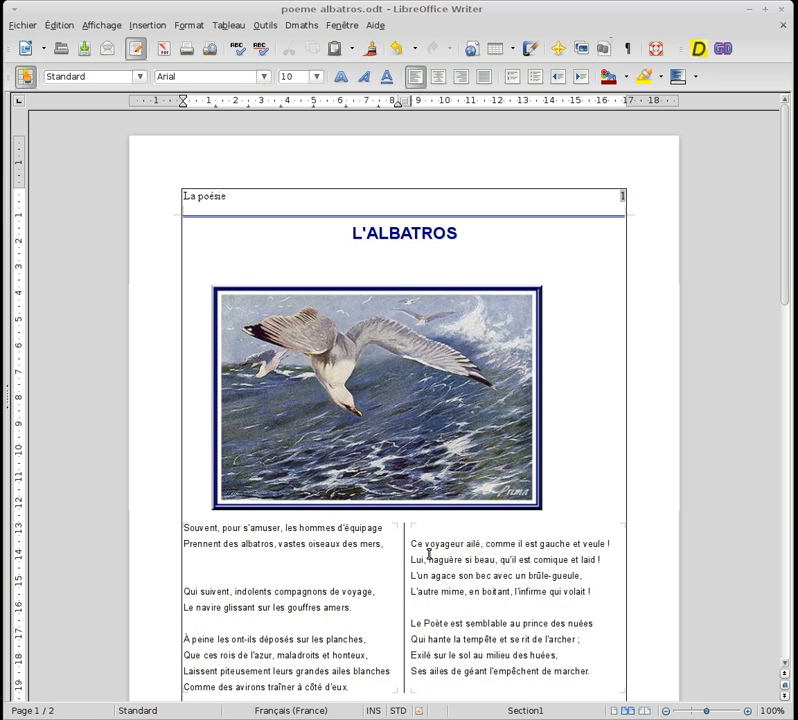
key("Delete")
key("Delete")
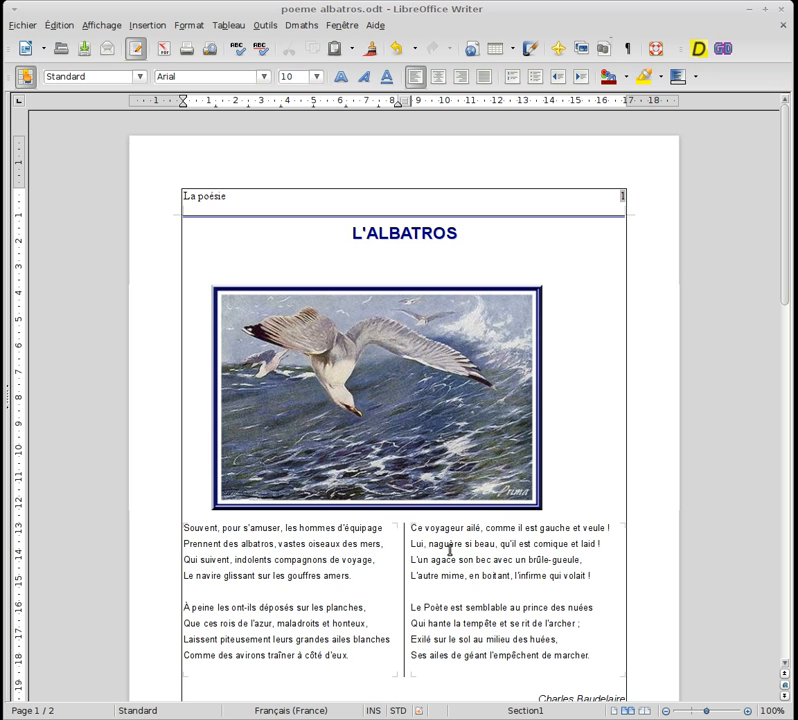
Centre the image roughly under the title, set its text wrapping to Renvoi relatif à la page and move it down into the verses
left_click(349, 379)
left_click_drag(349, 379, 383, 446)
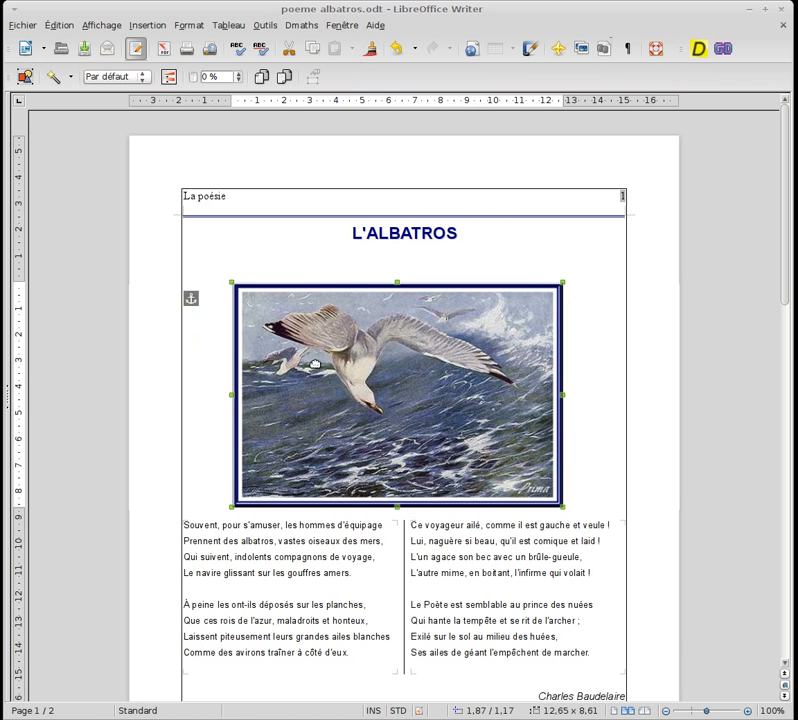
right_click(284, 352)
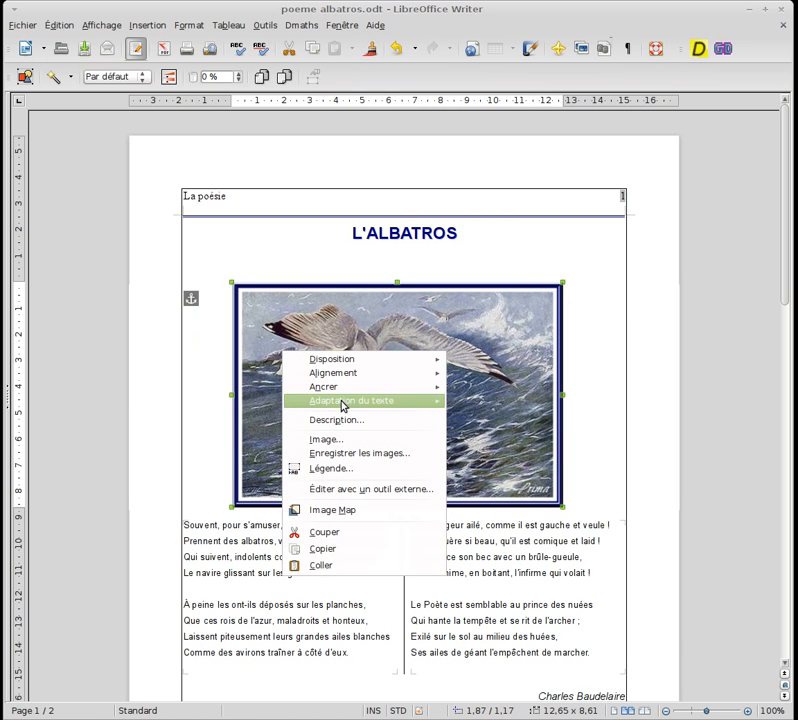
mouse_move(344, 399)
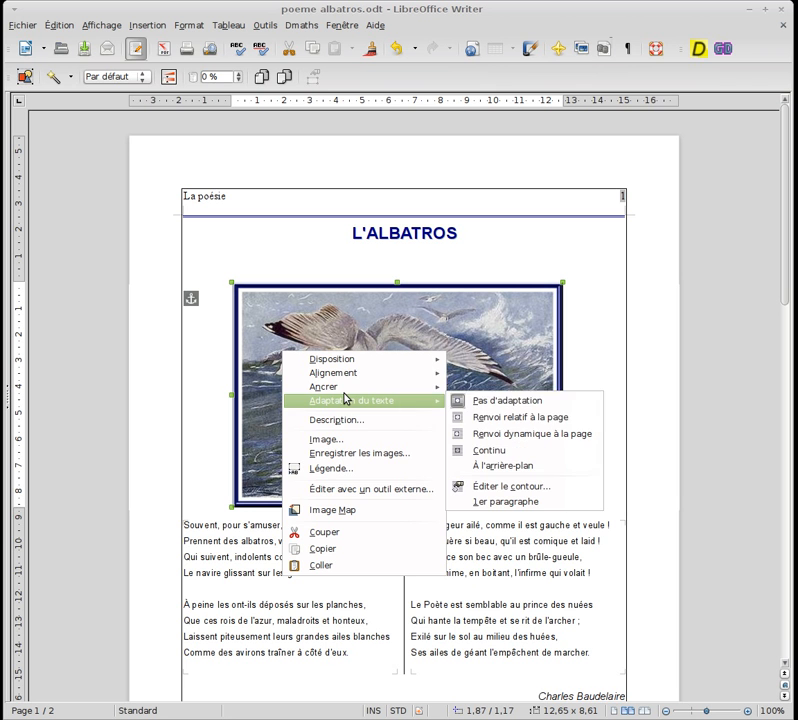
left_click(496, 418)
left_click_drag(412, 386, 410, 419)
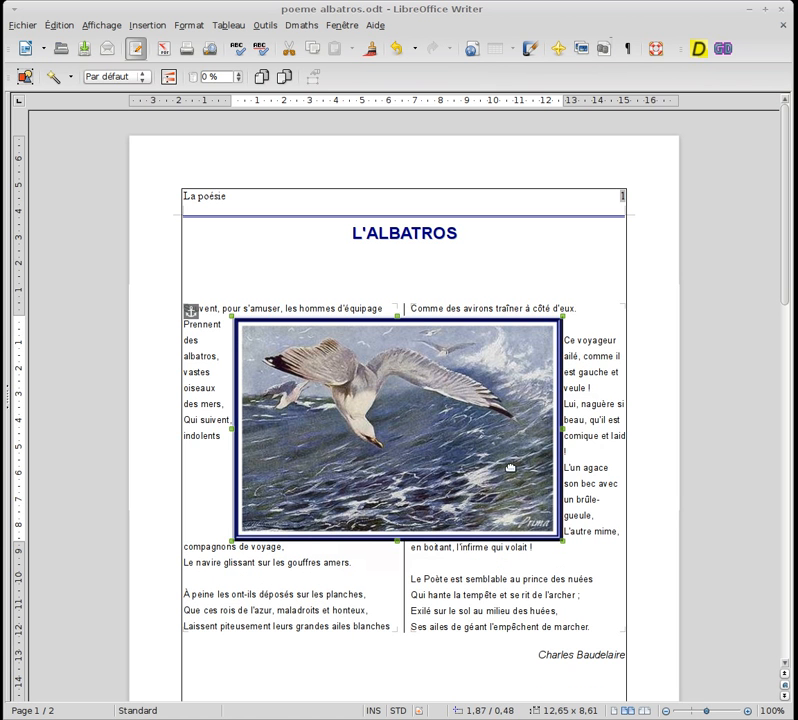
Try the Renvoi dynamique à la page wrapping on the image and move it against the page's right margin
right_click(331, 391)
mouse_move(444, 442)
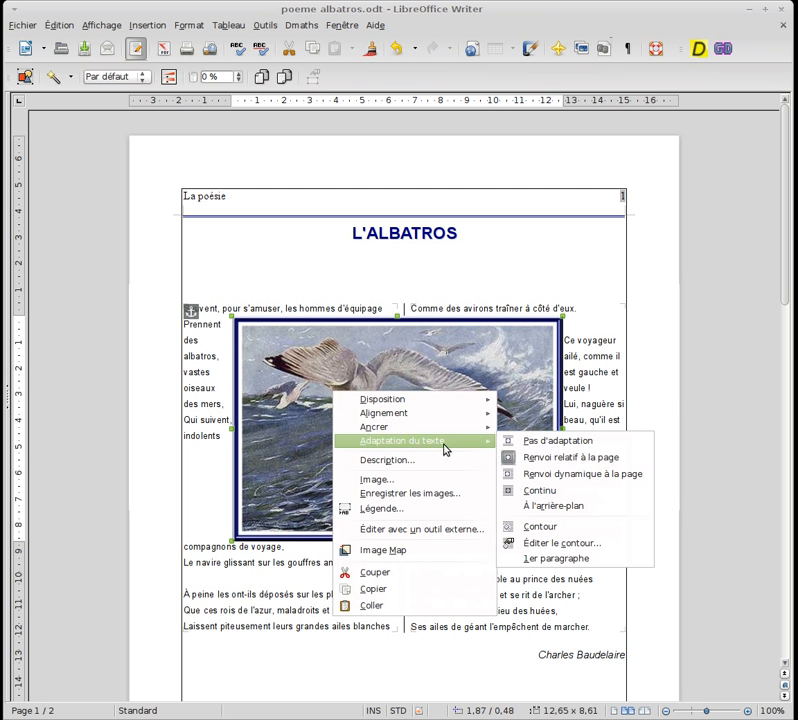
left_click(557, 481)
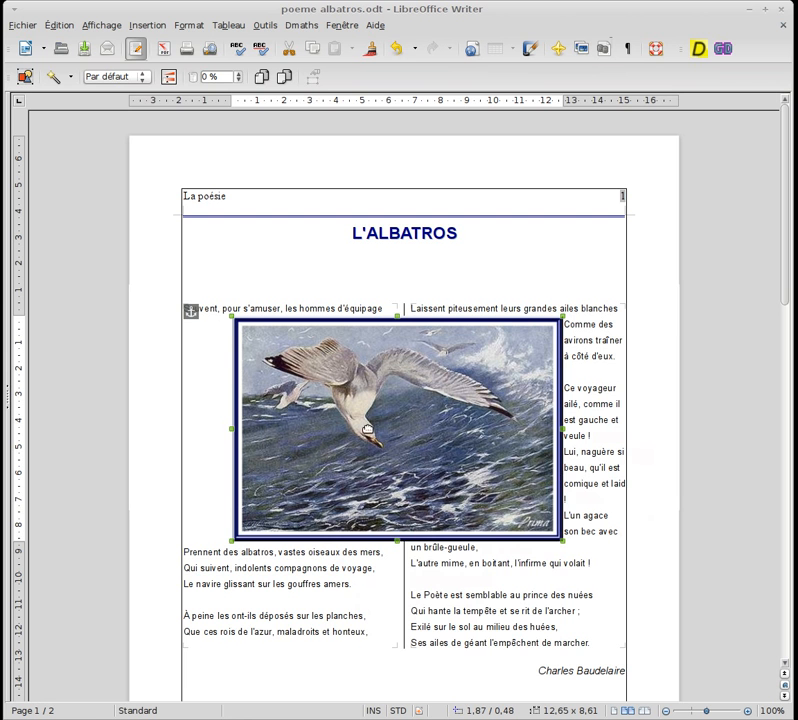
left_click_drag(371, 423, 430, 416)
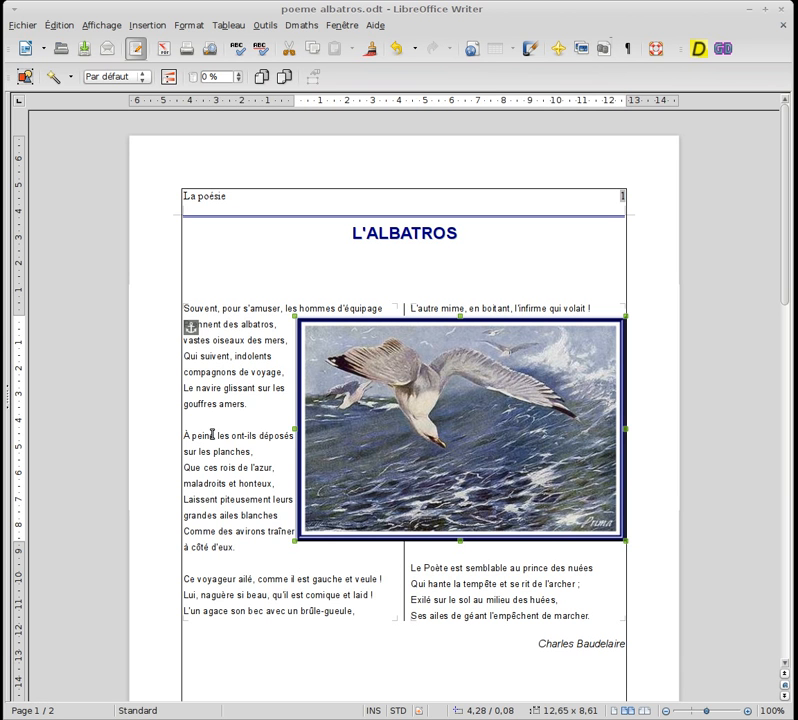
Try the Continu wrapping on the image and move it over the title and the poem text
right_click(415, 402)
mouse_move(467, 450)
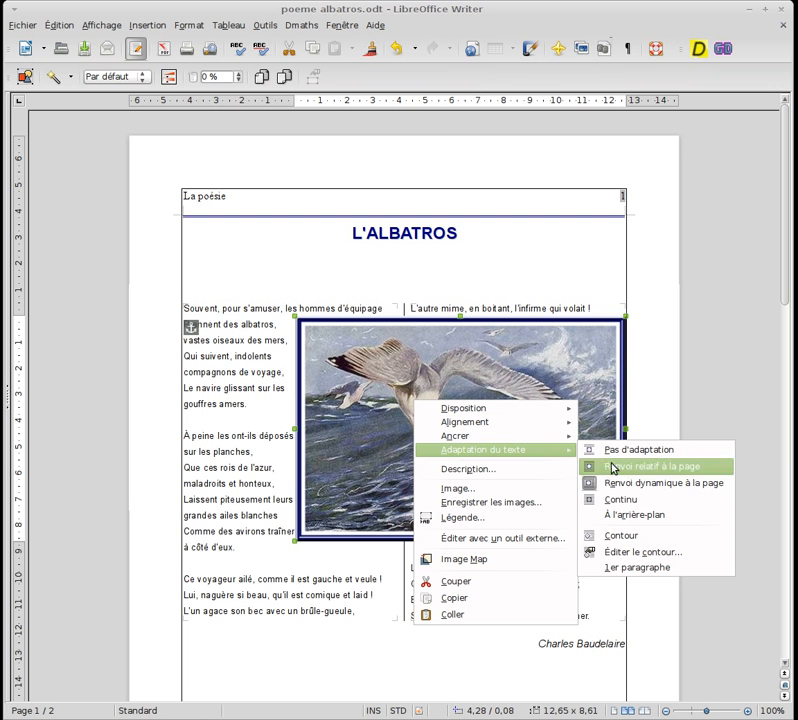
left_click(627, 499)
left_click_drag(570, 521, 518, 493)
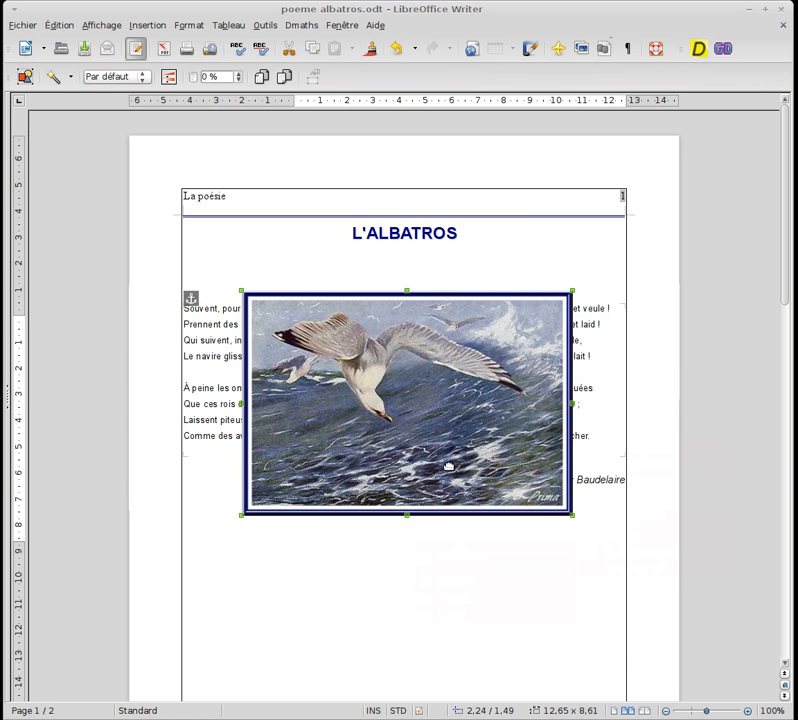
left_click_drag(397, 432, 374, 329)
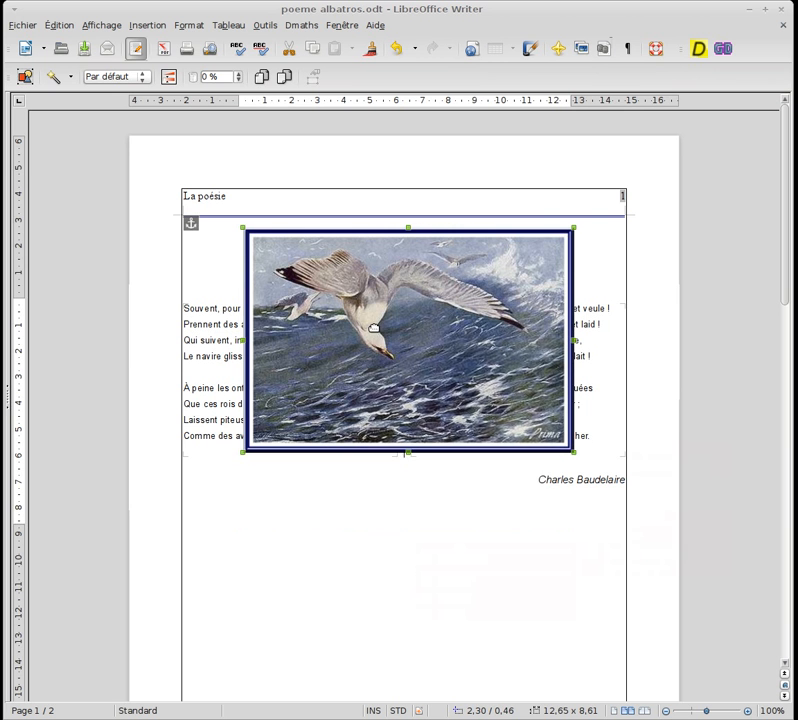
Try placing the image À l'arrière-plan and move it down behind the poem text
right_click(374, 329)
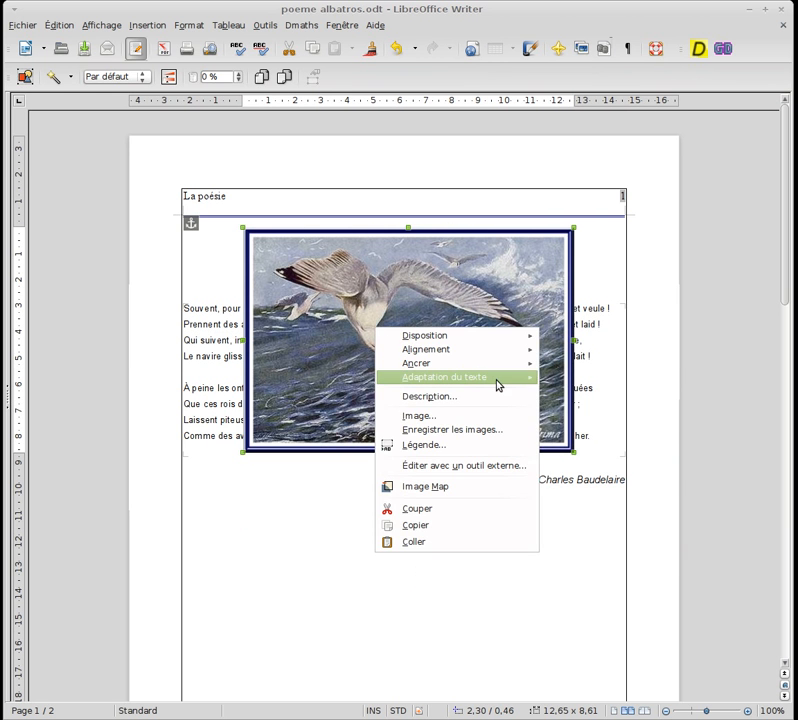
mouse_move(499, 383)
left_click(588, 442)
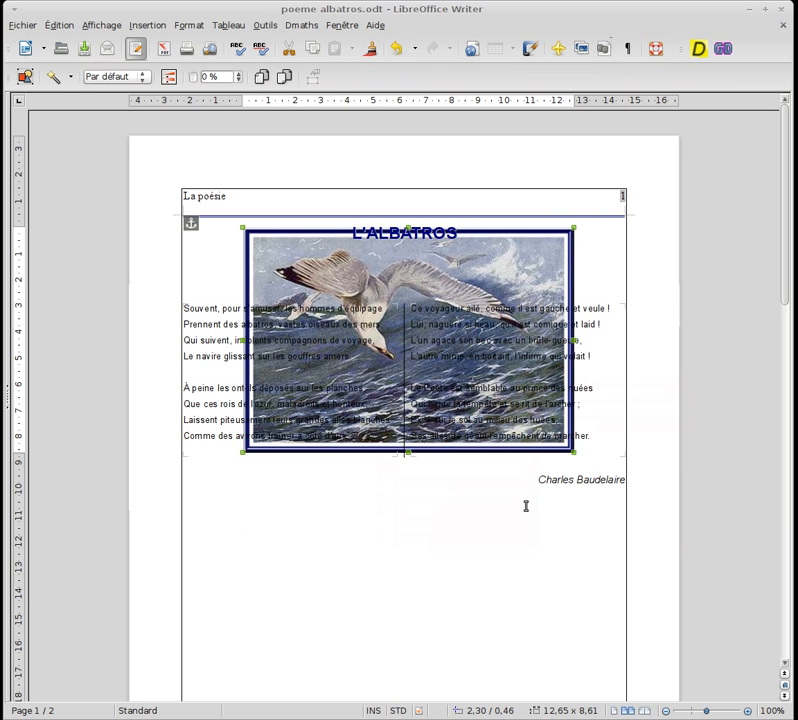
left_click_drag(508, 297, 508, 326)
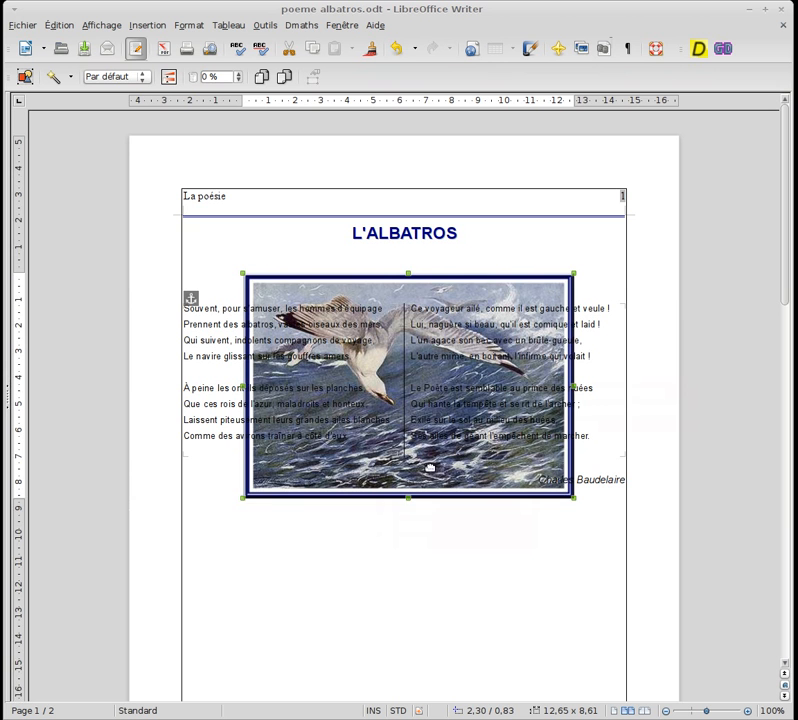
mouse_move(429, 467)
left_mouse_down()
mouse_move(429, 508)
mouse_move(413, 548)
mouse_move(422, 458)
left_mouse_up()
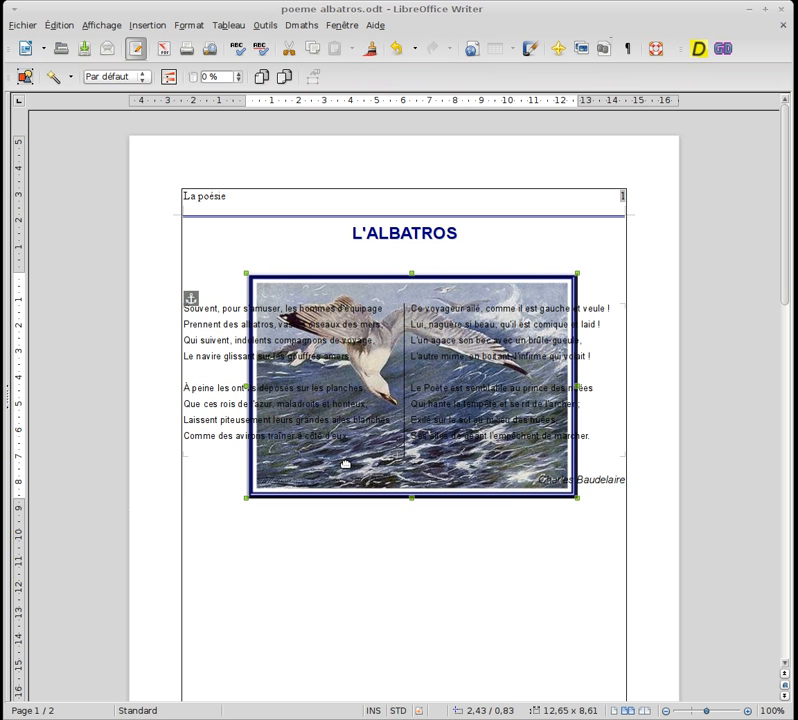
Set the image's text wrapping back to Pas d'adaptation
right_click(345, 463)
mouse_move(419, 514)
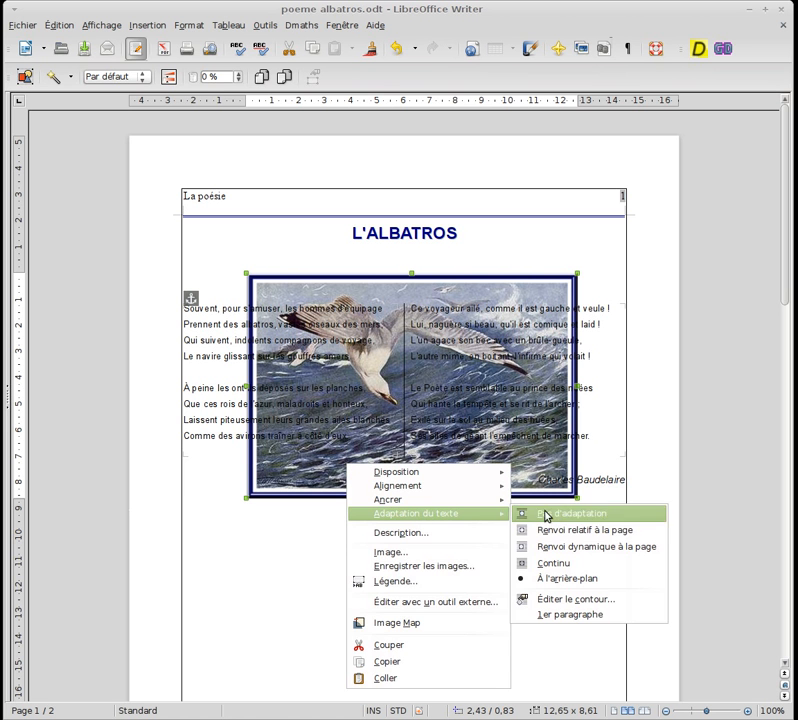
left_click(555, 515)
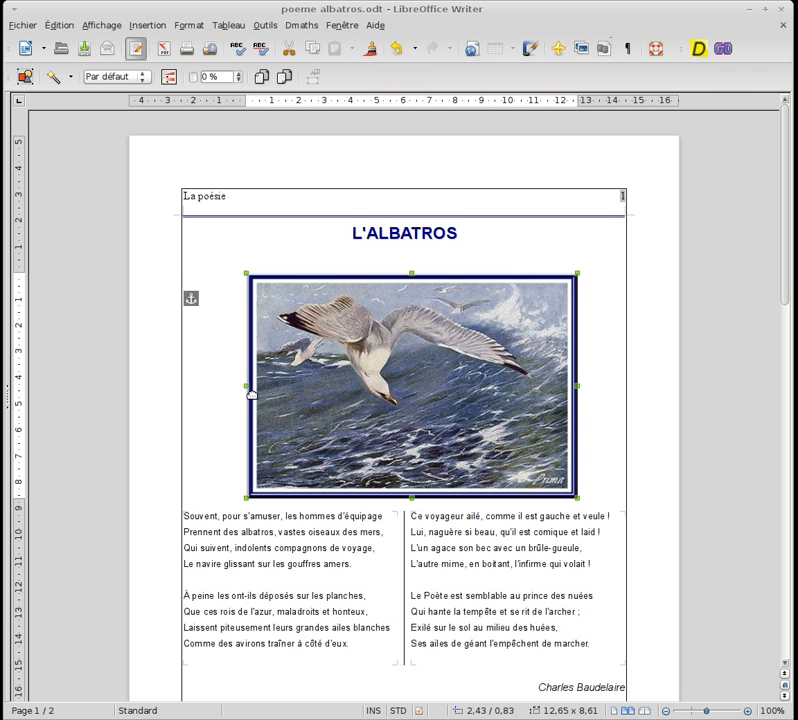
Try narrowing the image to about 7.21 cm without keeping its proportions, and undo the resize
left_click_drag(247, 385, 388, 386)
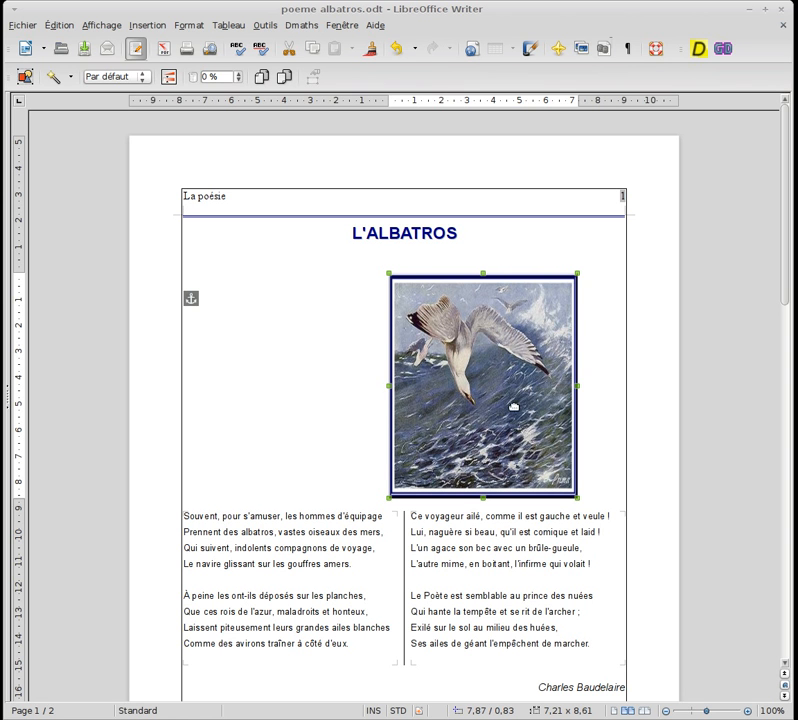
left_click(395, 48)
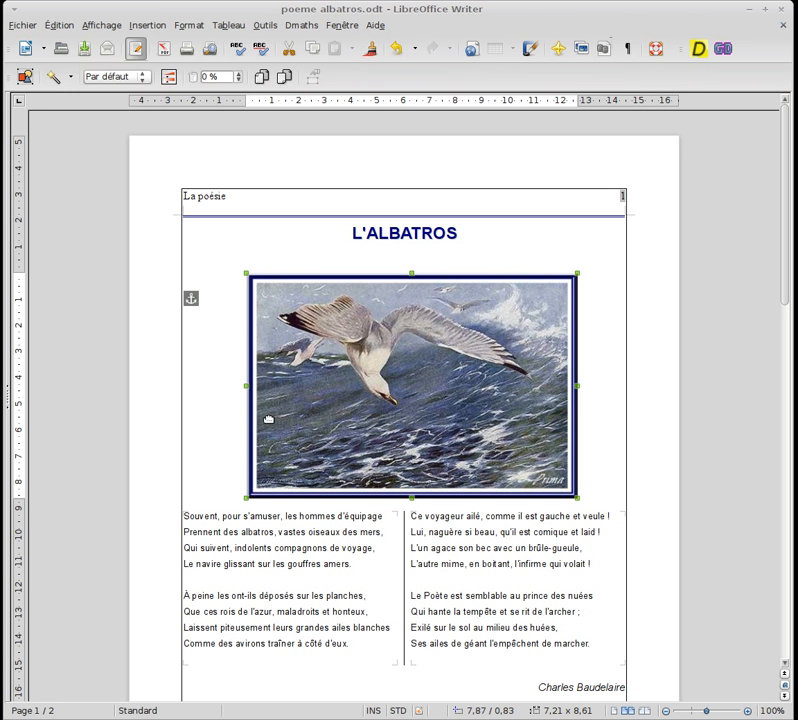
Scale the image down proportionally to about 4.88 × 3.33 cm and place it in the left column below the first stanza
left_click_drag(248, 386, 450, 394)
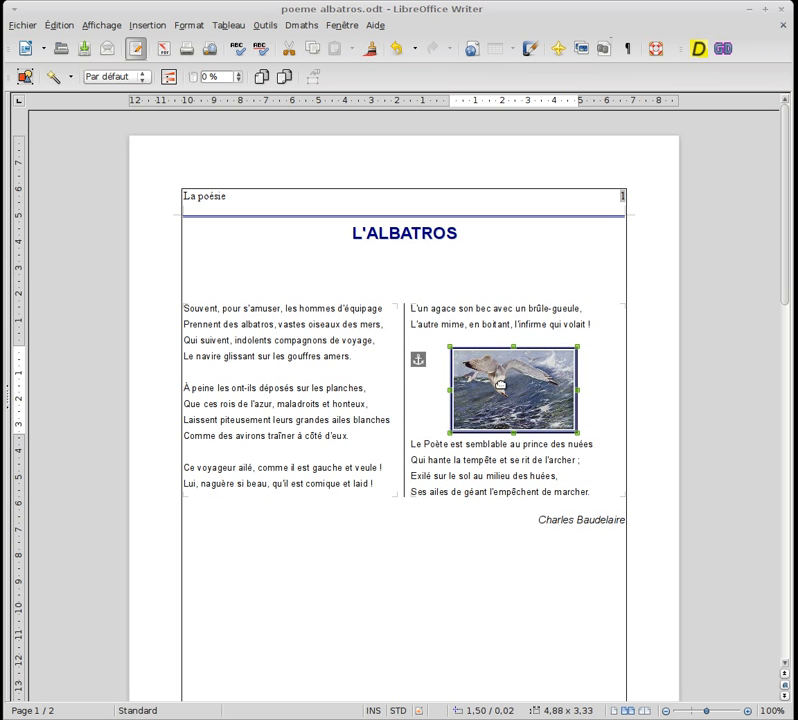
left_click_drag(503, 375, 272, 410)
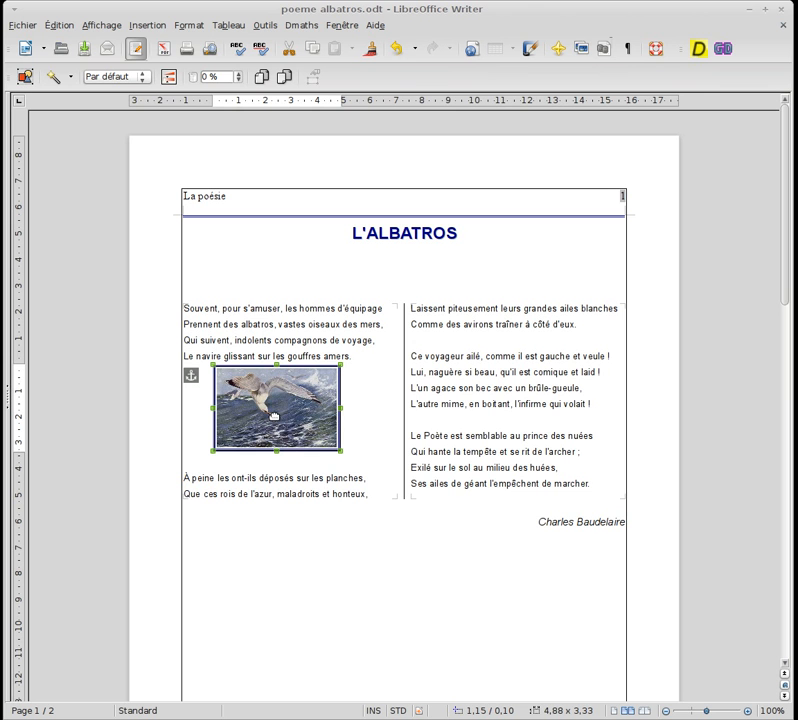
mouse_move(268, 414)
left_mouse_down()
mouse_move(268, 405)
mouse_move(267, 415)
left_mouse_up()
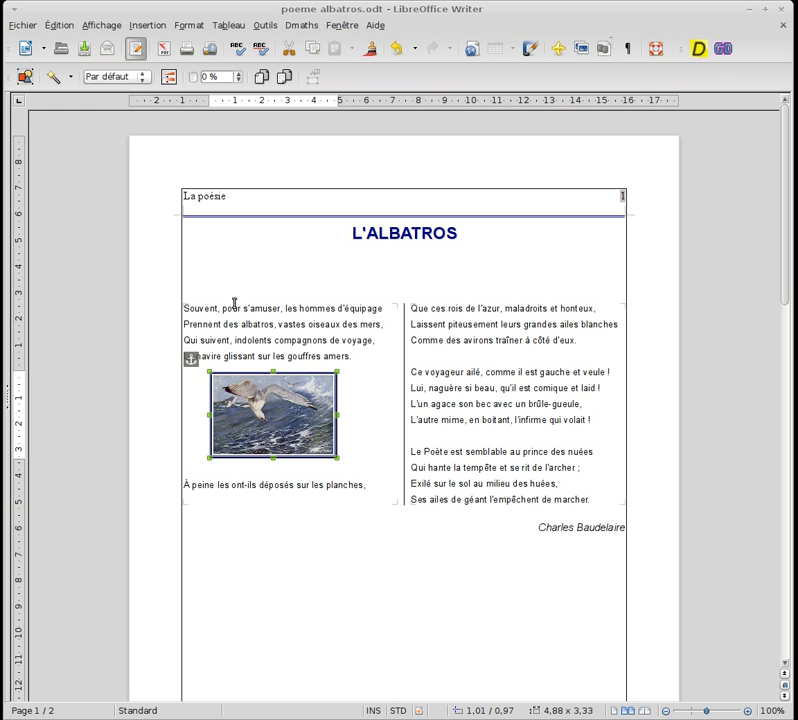
Move the image to the right column above "Le Poète est semblable" and anchor it to the blank line after "L'autre mime"
left_click_drag(252, 405, 473, 386)
left_click_drag(494, 653, 493, 392)
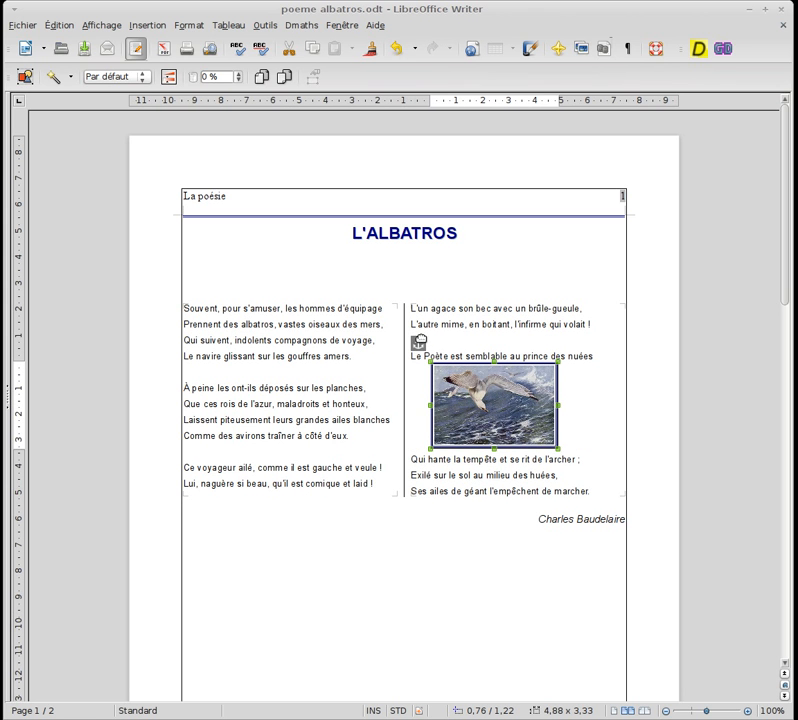
left_click_drag(419, 342, 418, 374)
left_click_drag(462, 432, 456, 388)
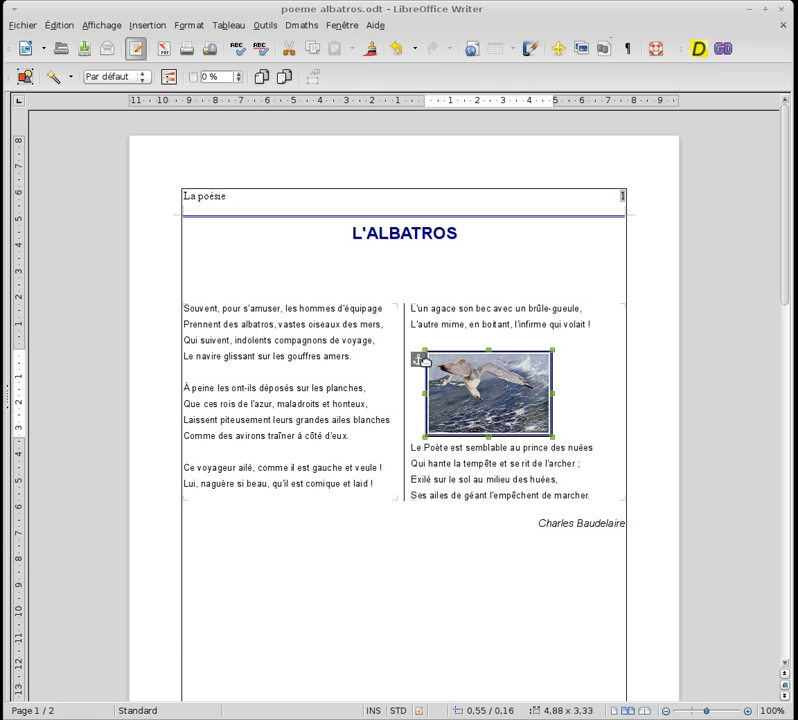
left_click_drag(421, 354, 421, 344)
left_click(285, 377)
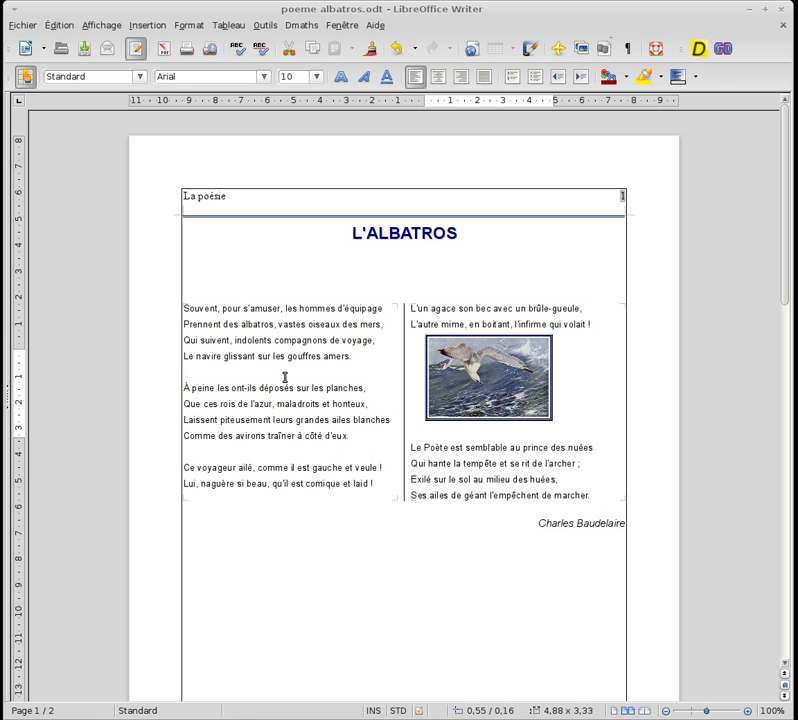
Add a 0,05pt border in Rouge clair around all four sides of the albatross image
right_click(448, 370)
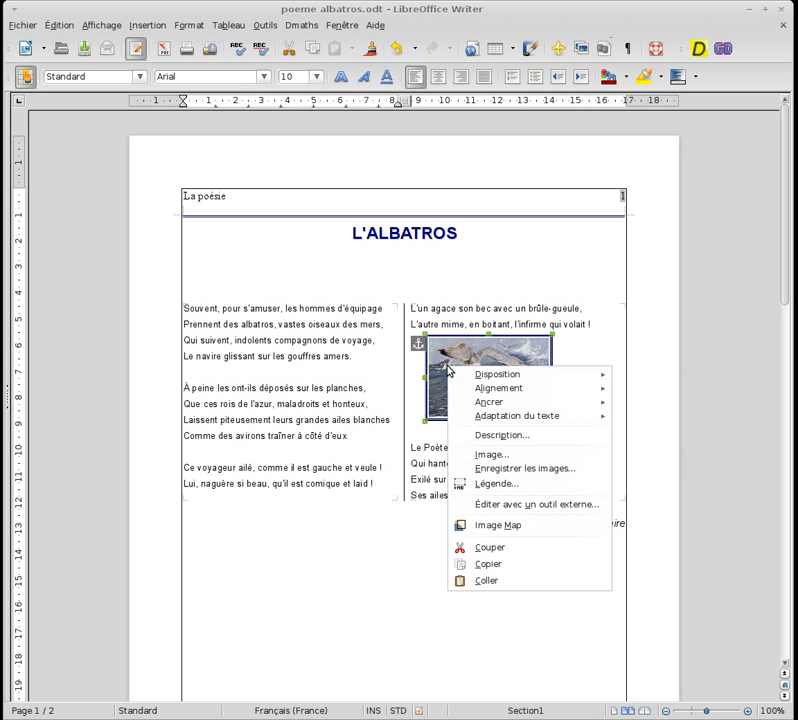
mouse_move(466, 402)
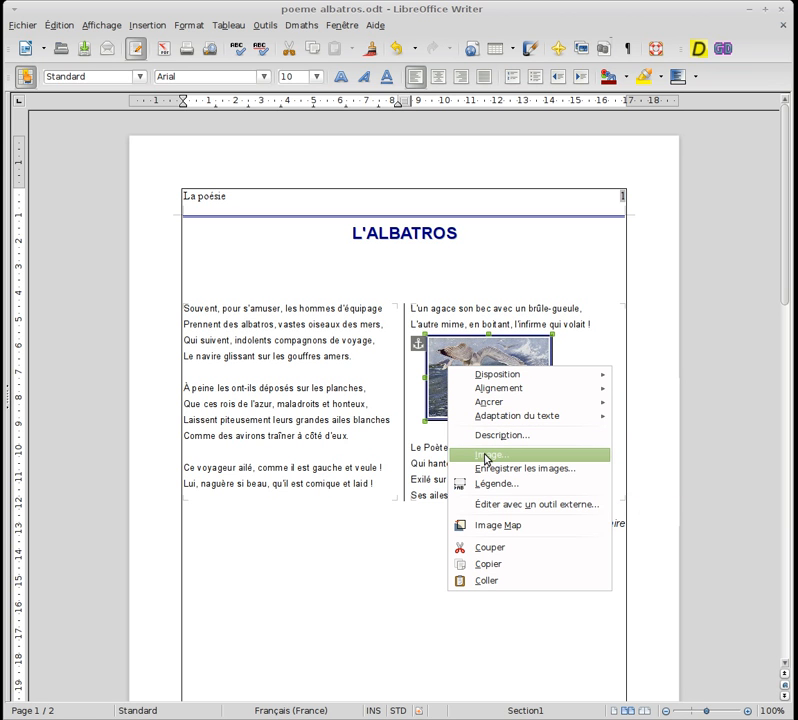
left_click(485, 455)
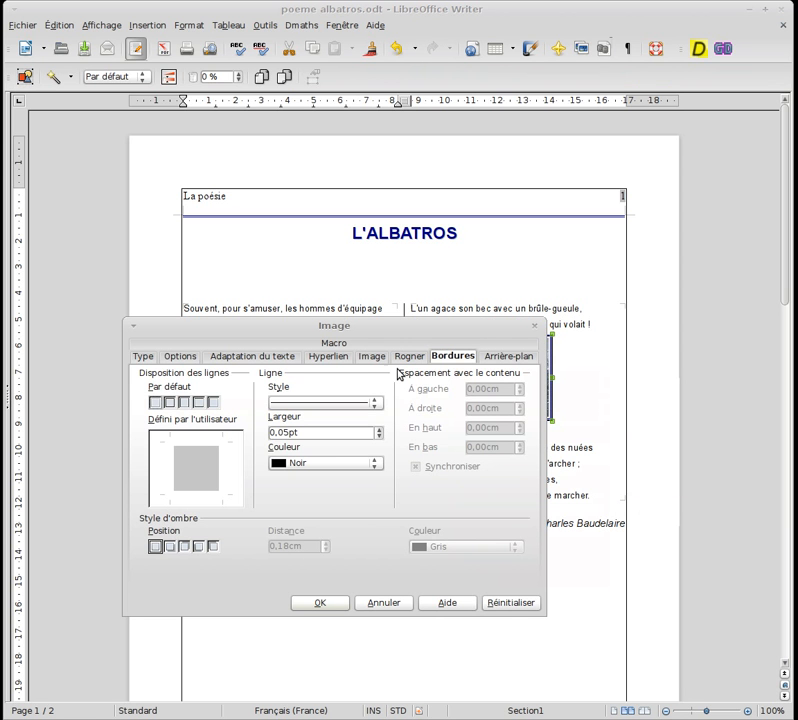
left_click(169, 402)
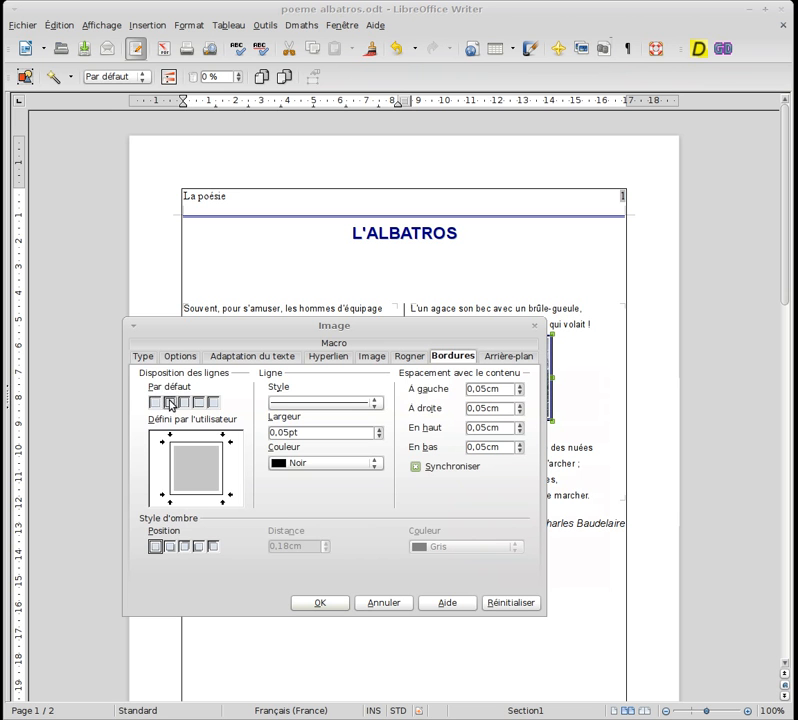
left_click(290, 462)
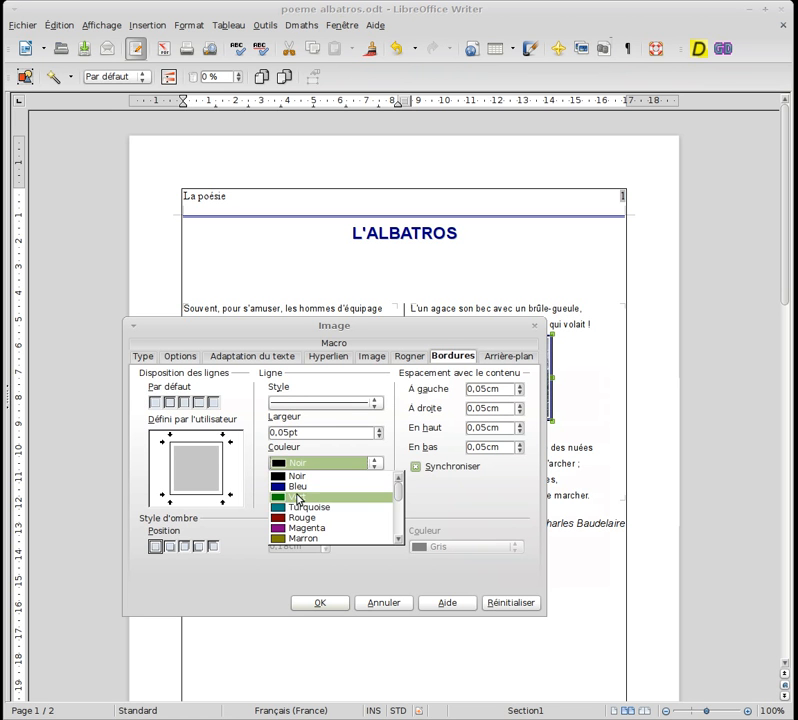
scroll(315, 505, "down", 1)
left_click(309, 488)
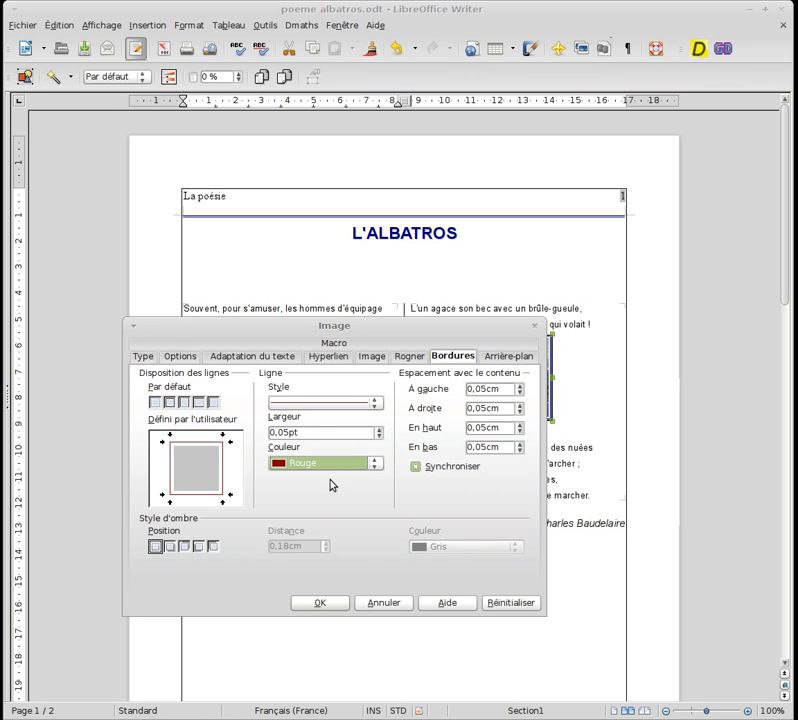
left_click(330, 463)
scroll(305, 516, "down", 2)
left_click(306, 497)
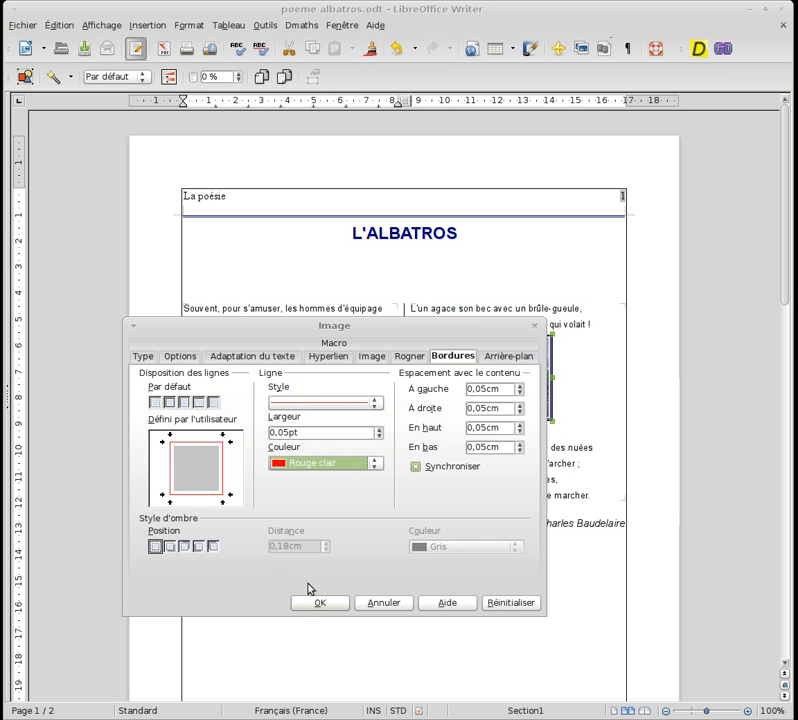
left_click(310, 602)
left_click(483, 422)
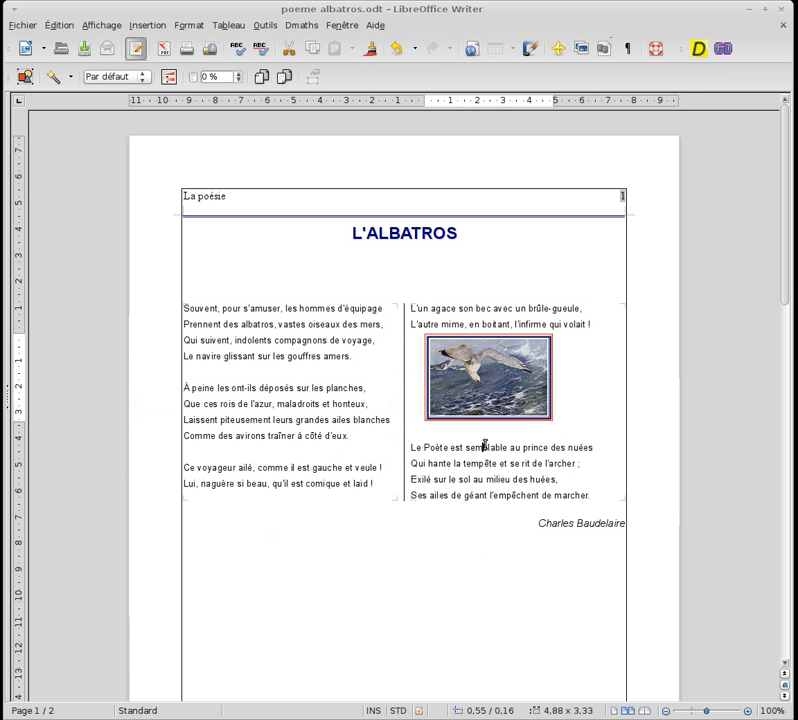
Try aligning the image to the left of its column, and settle on centred alignment instead
right_click(497, 389)
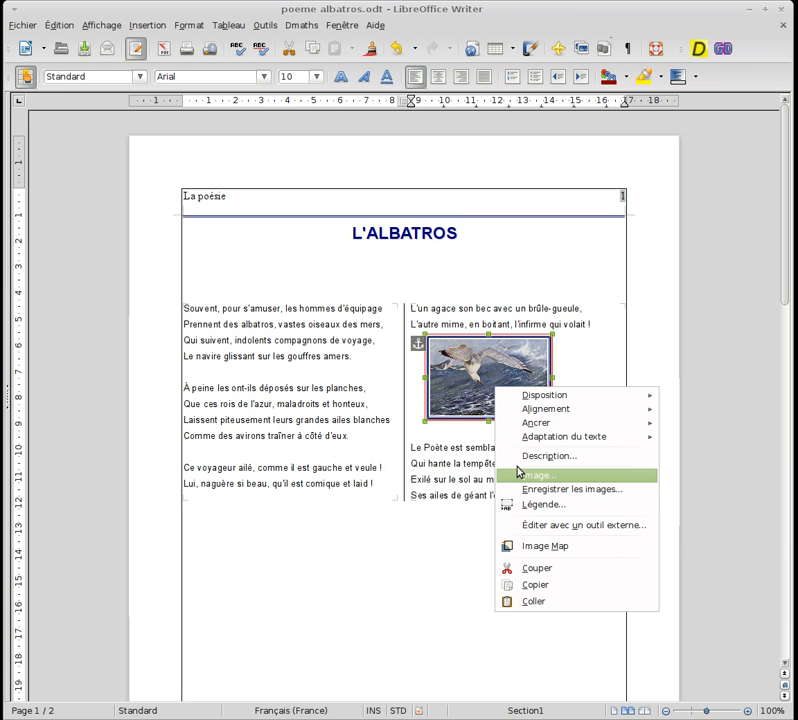
mouse_move(541, 411)
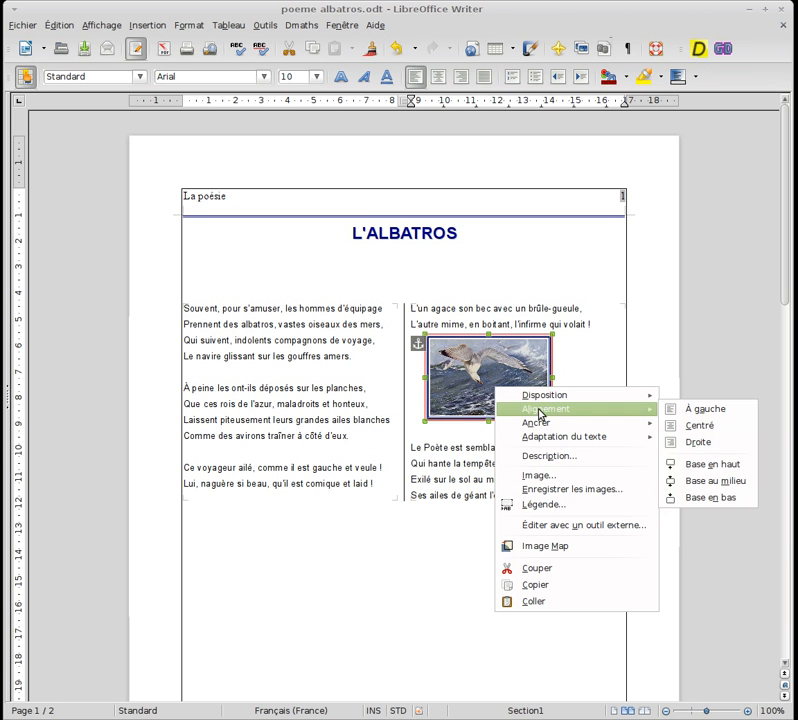
left_click(670, 414)
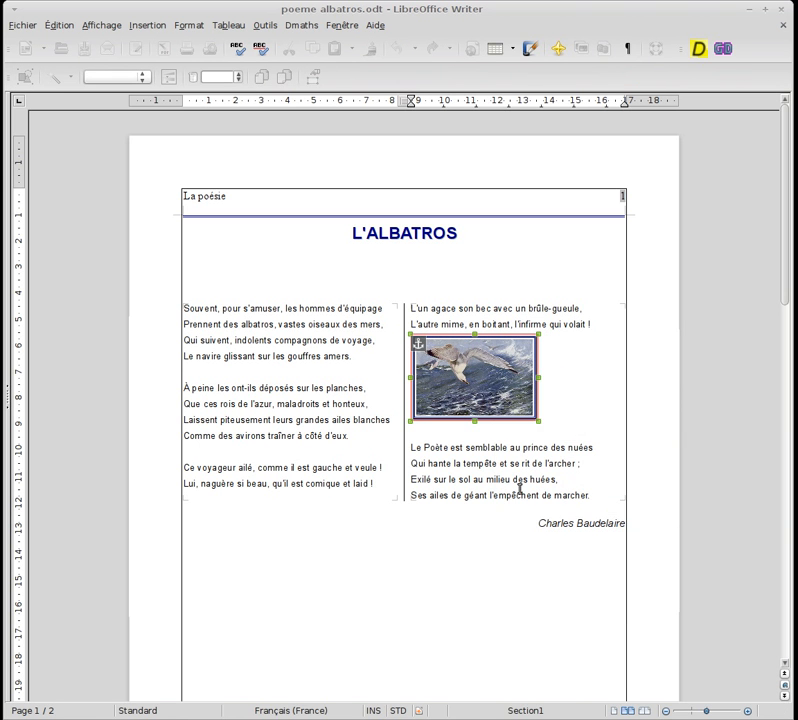
right_click(488, 378)
mouse_move(545, 409)
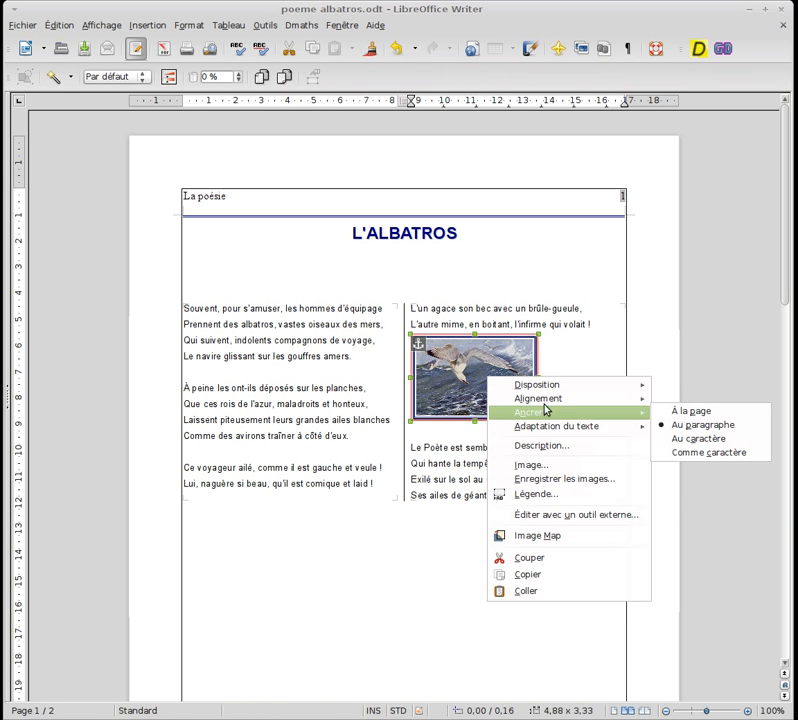
left_click(684, 416)
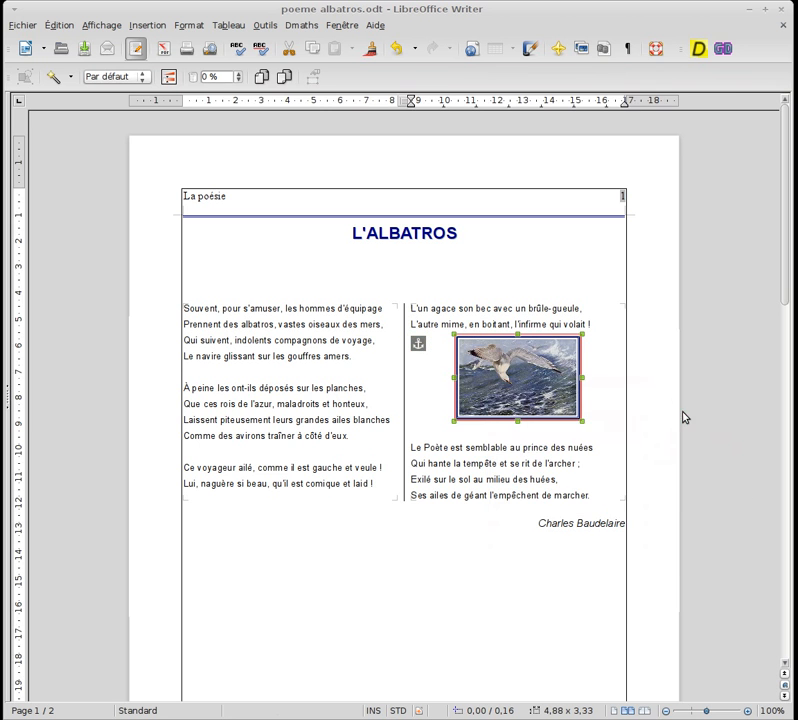
Increase the text-wrap spacing left of and above the image, and reposition it between "L'autre mime" and "Le Poète est semblable"
right_click(511, 372)
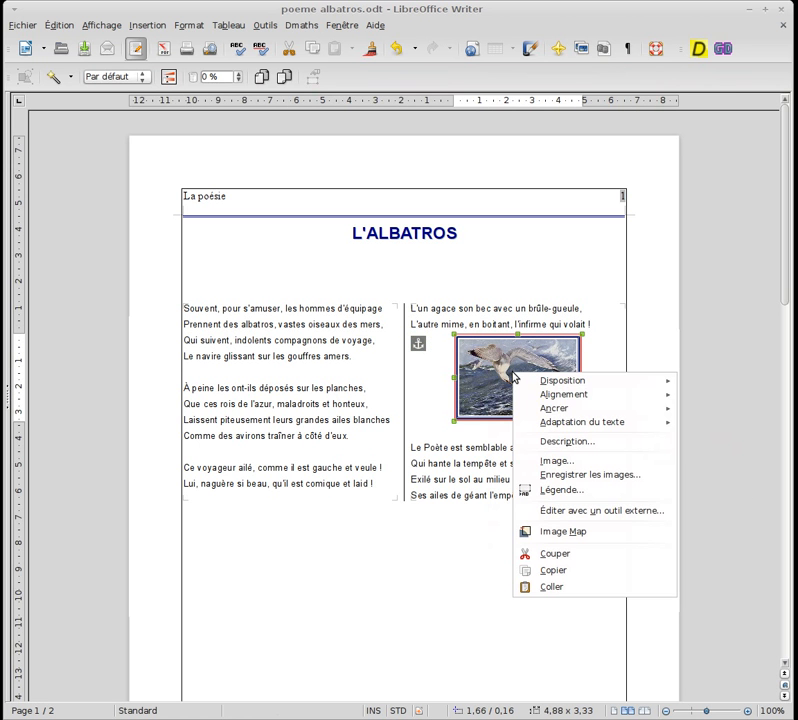
left_click(540, 462)
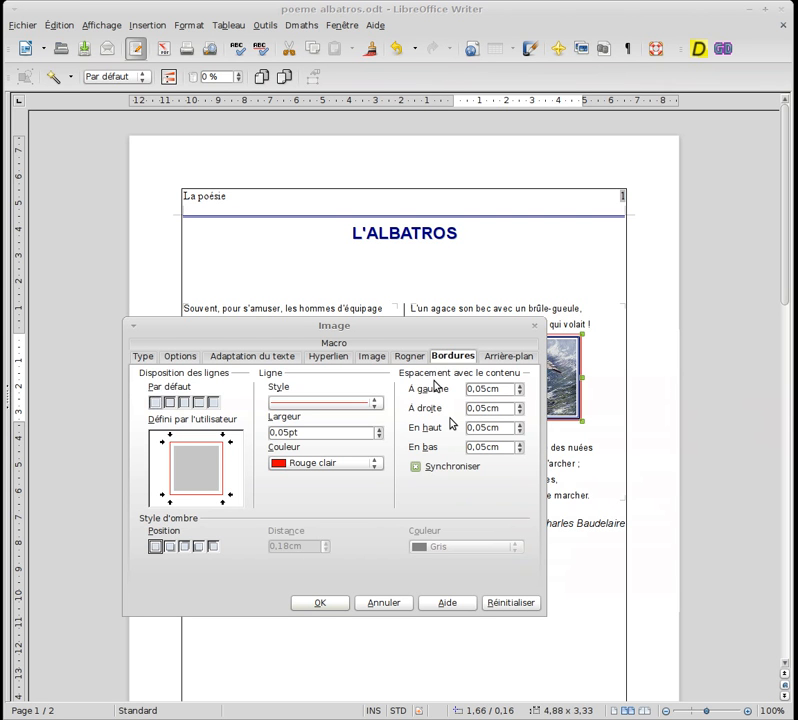
left_click(371, 362)
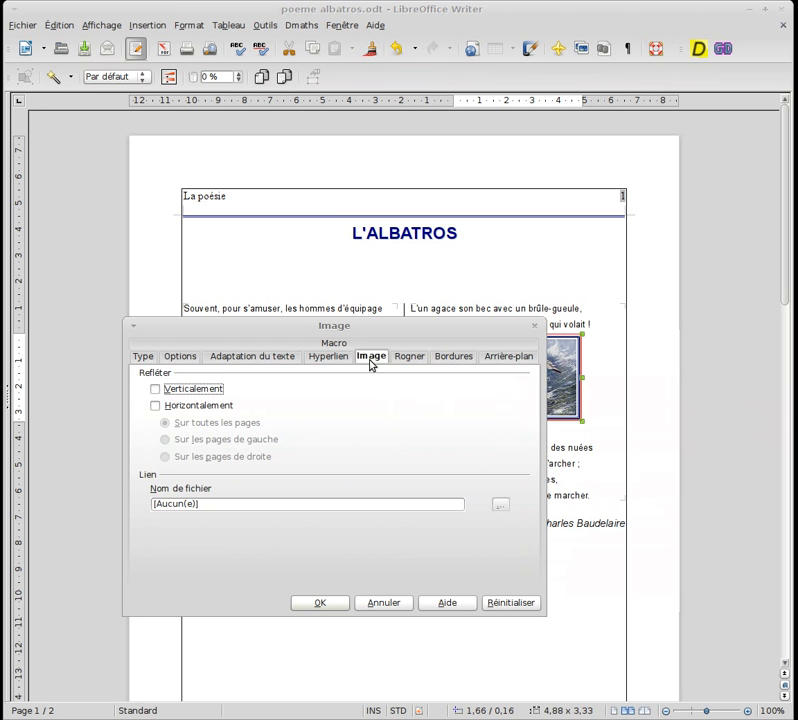
left_click(265, 360)
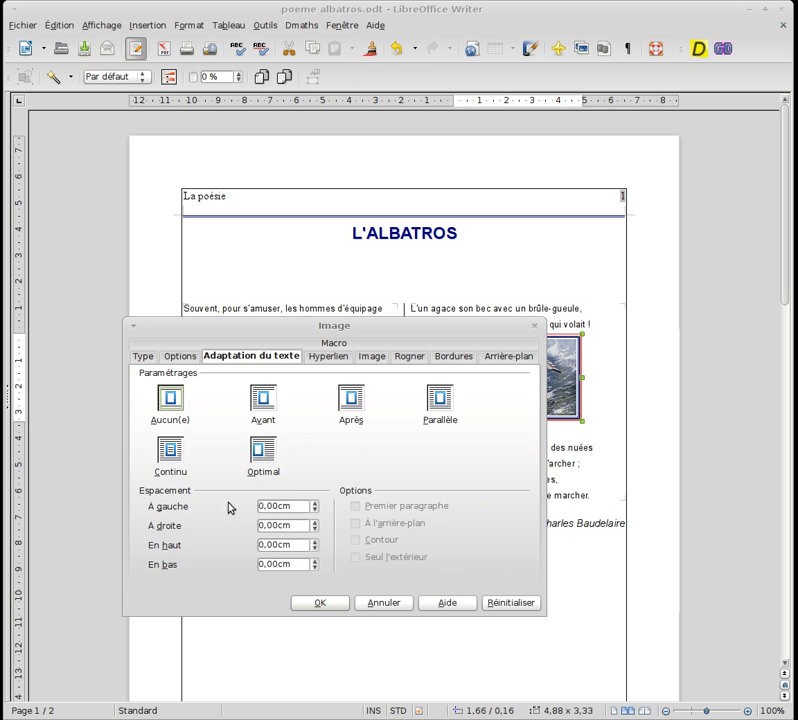
left_click_drag(376, 325, 407, 383)
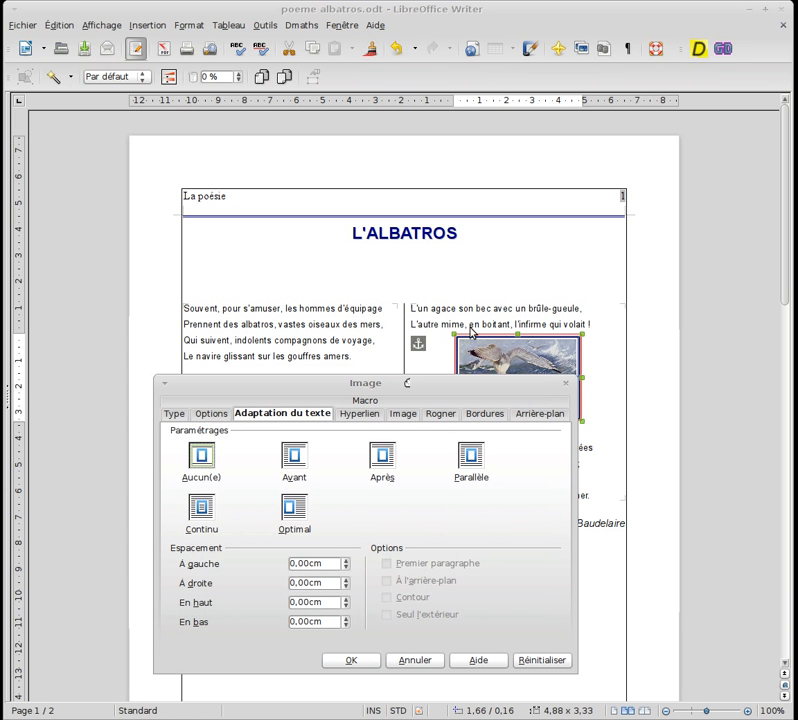
left_click(345, 562)
left_click(346, 598)
left_click(349, 660)
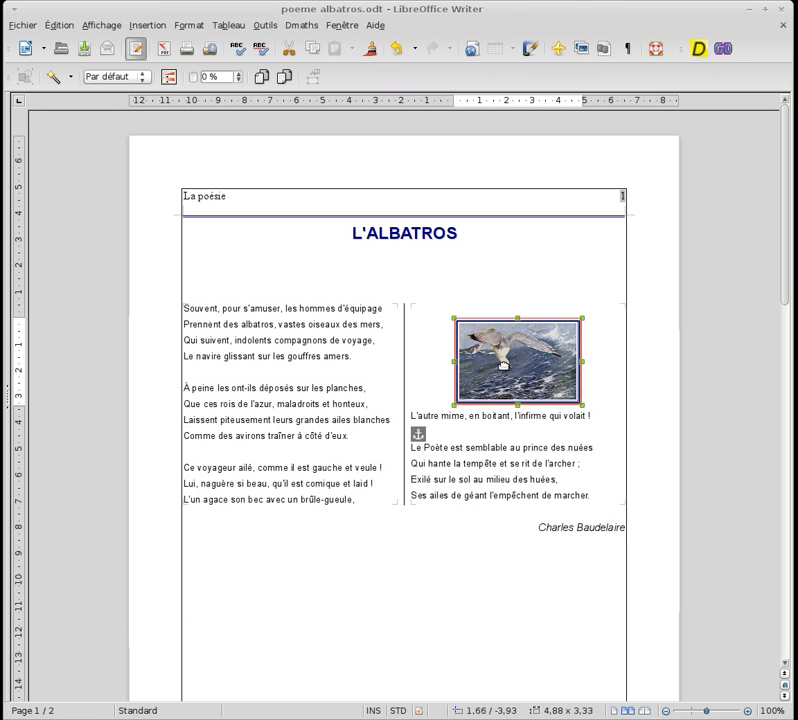
left_click_drag(503, 366, 481, 381)
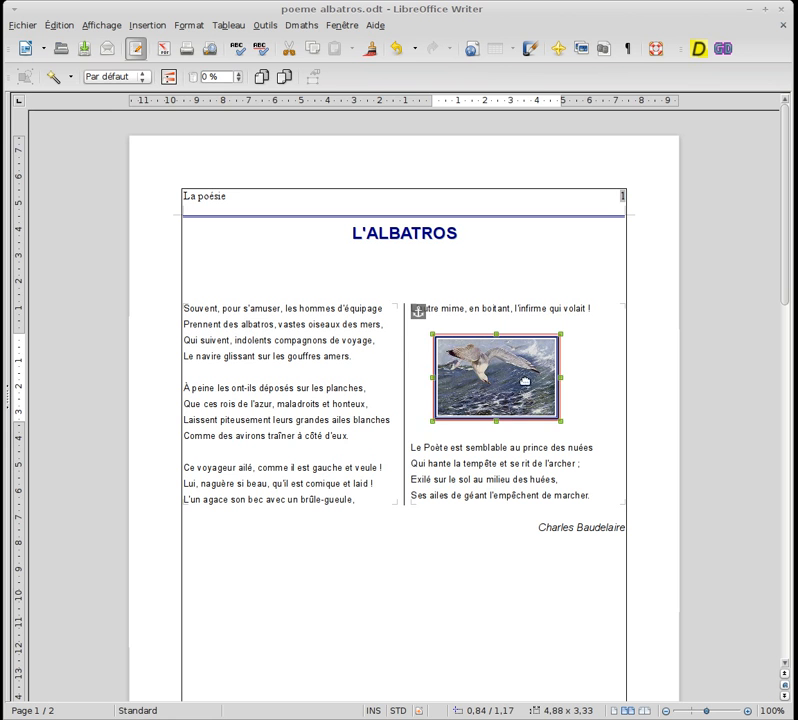
left_click(475, 325)
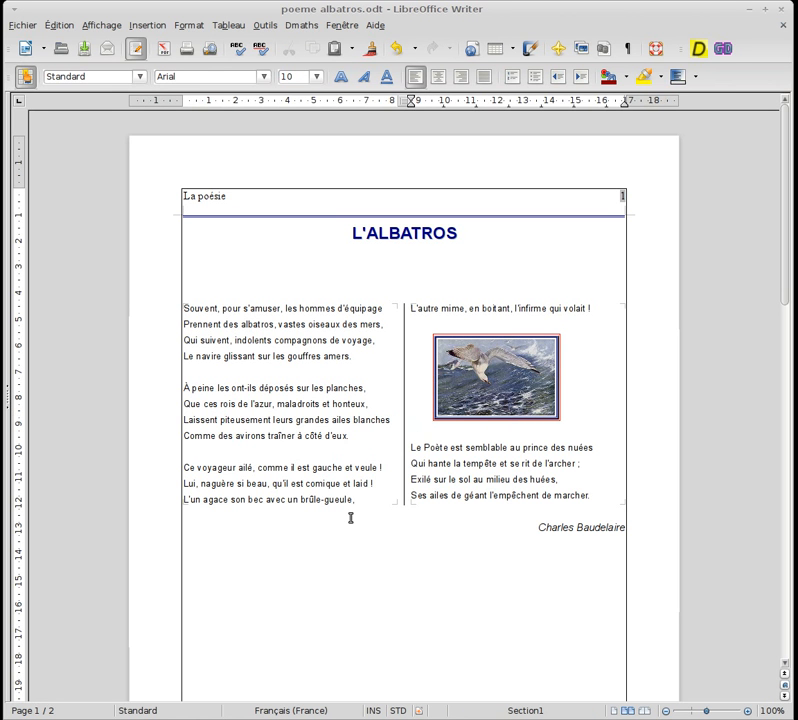
Attach a web hyperlink to the image, pasting the upload.wikimedia.org address of the "L'albatros - Charles Baudelaire" .ogg recording as its target
left_click(478, 361)
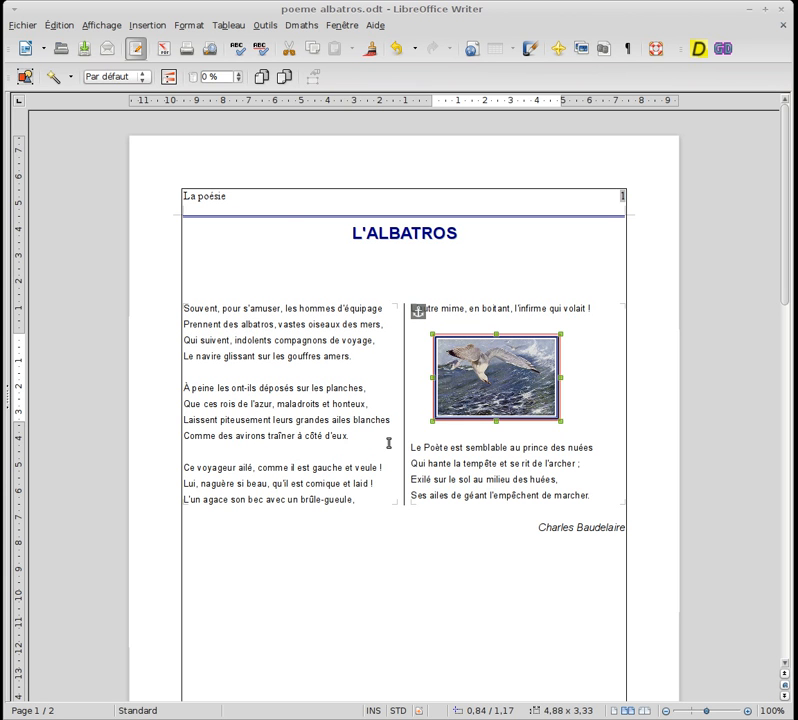
left_click(134, 27)
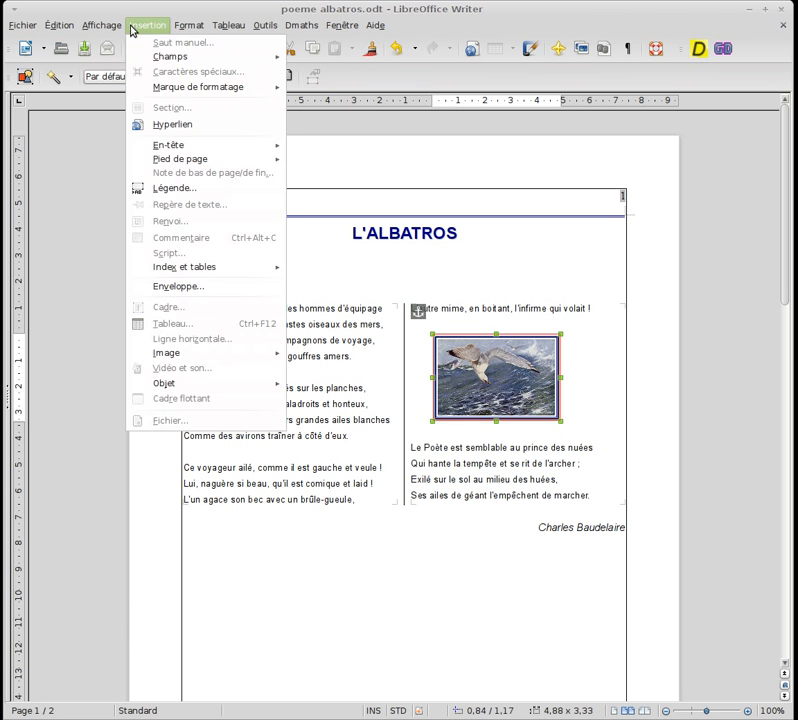
left_click(169, 124)
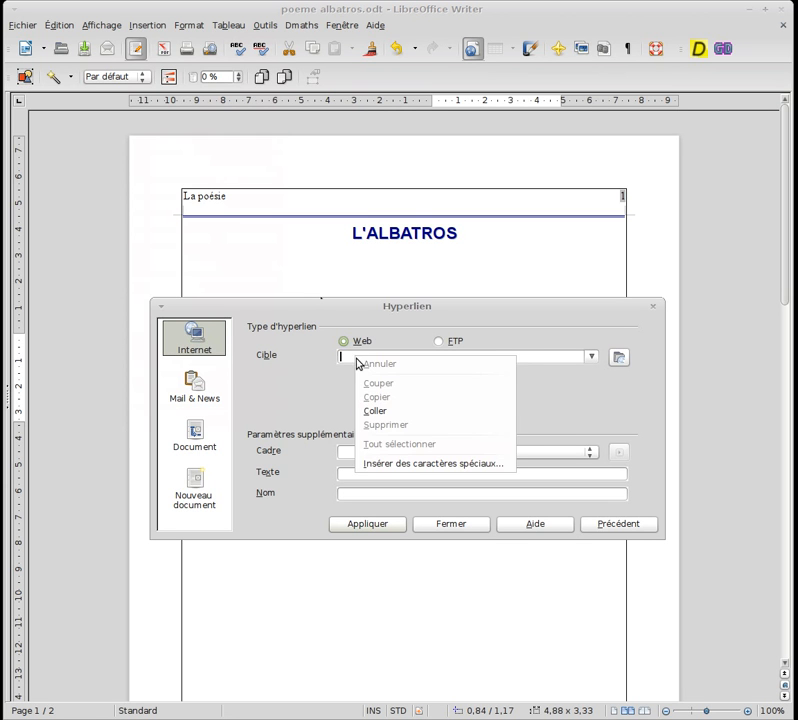
left_click(370, 411)
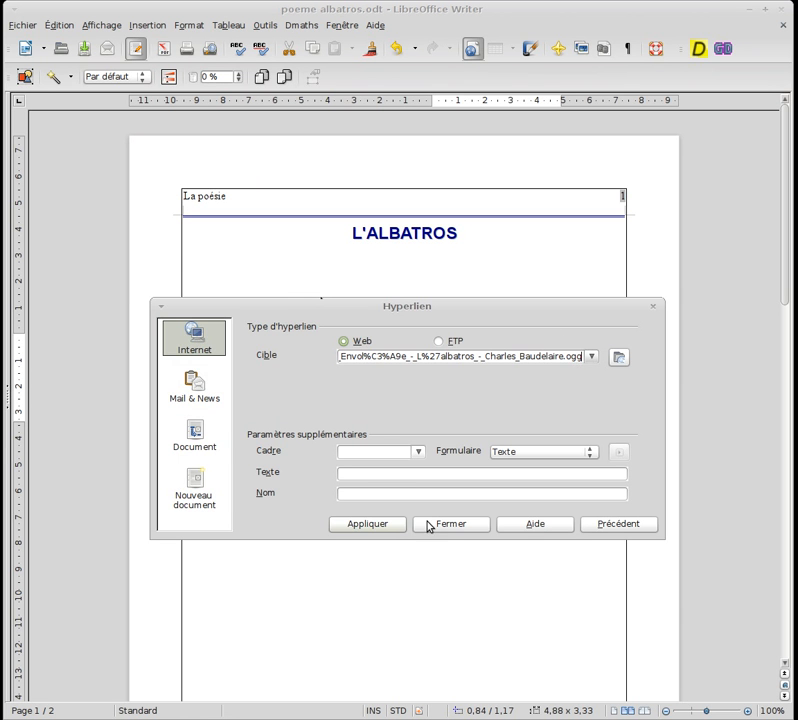
left_click(374, 524)
left_click(440, 528)
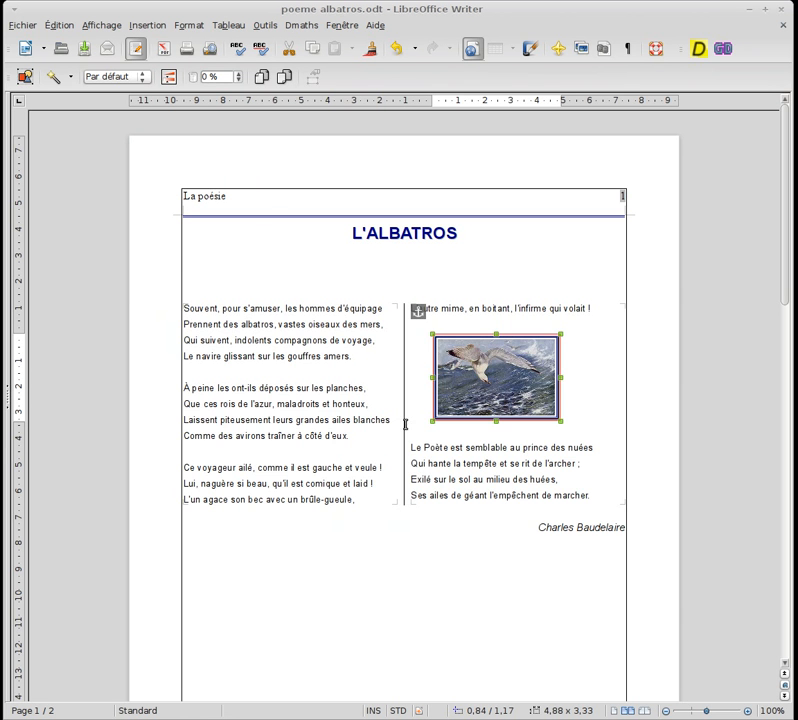
Test the image's hyperlink by opening the recording in Chromium, and close the browser window to return to the poem
left_click(467, 495)
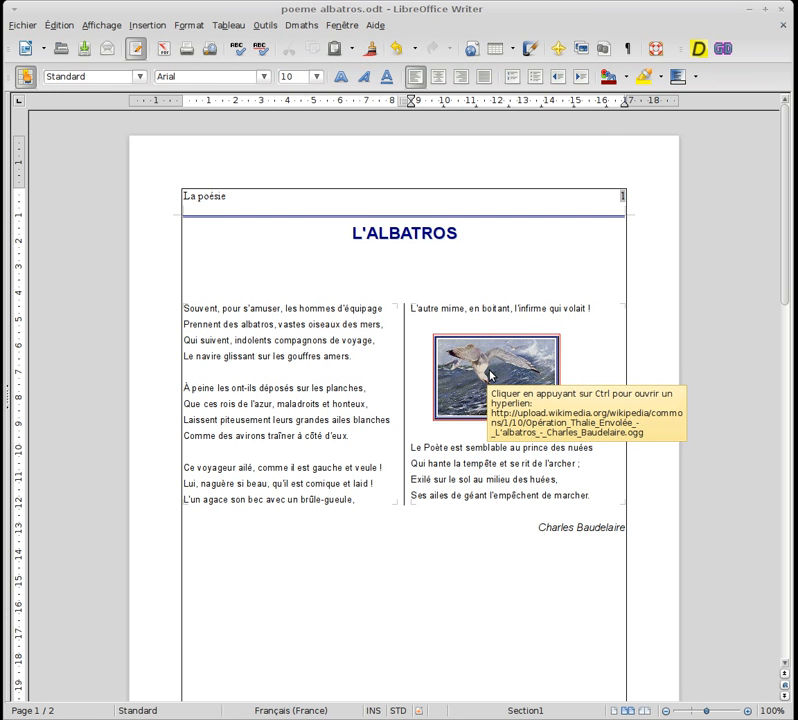
left_click(490, 375, "ctrl")
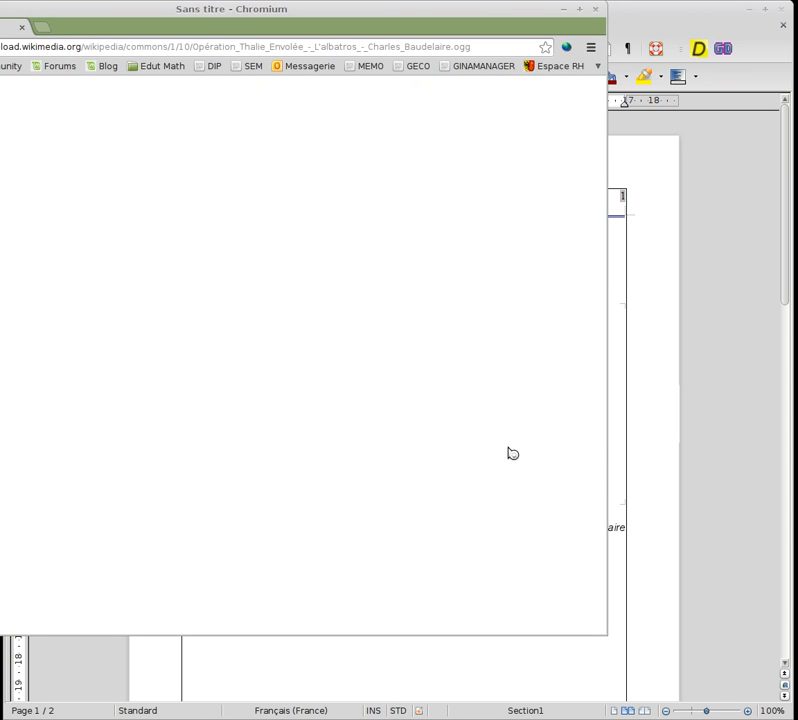
left_click_drag(379, 16, 497, 60)
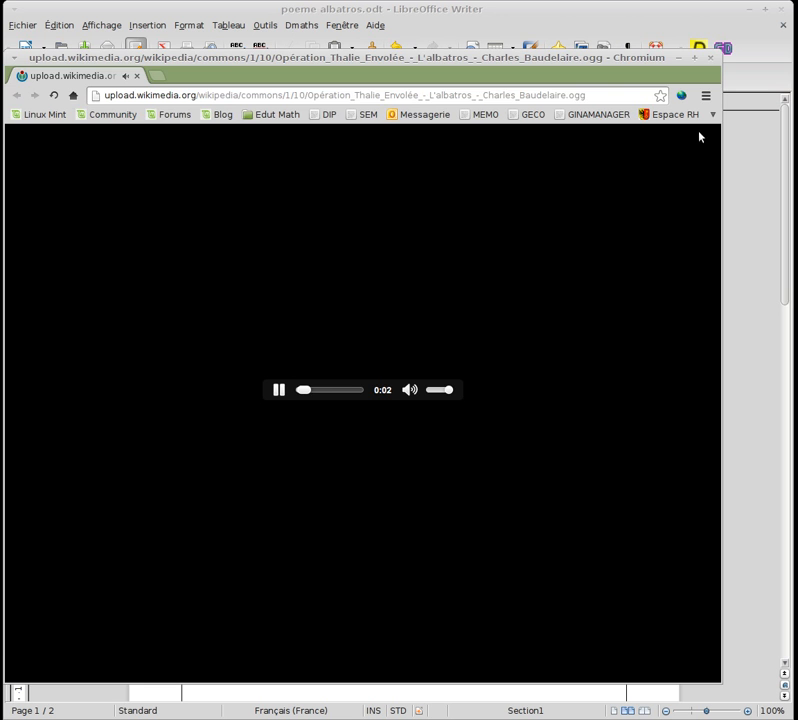
left_click(711, 59)
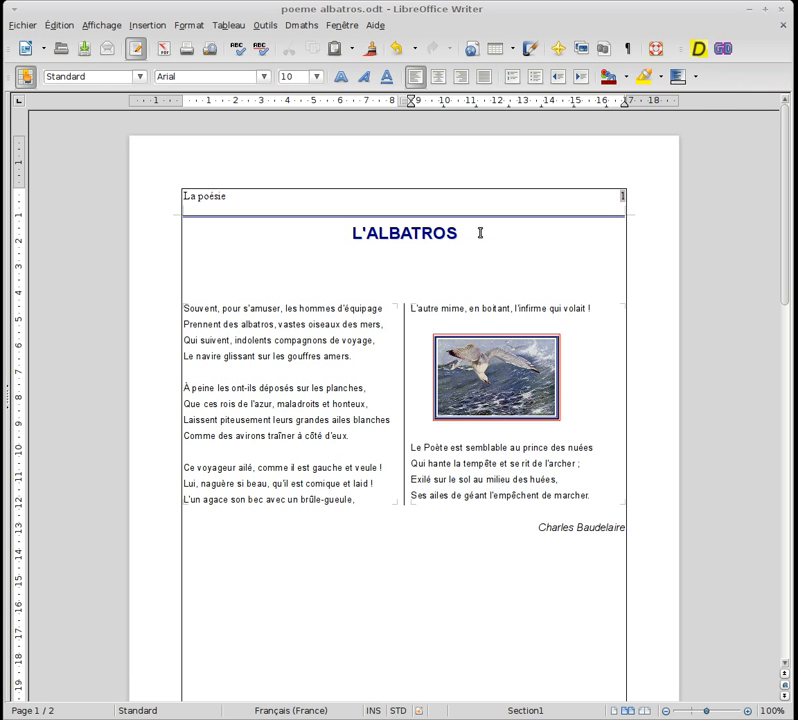
Add the caption "Albatros" to the image with the category Dessin, and select the resulting caption frame
right_click(468, 370)
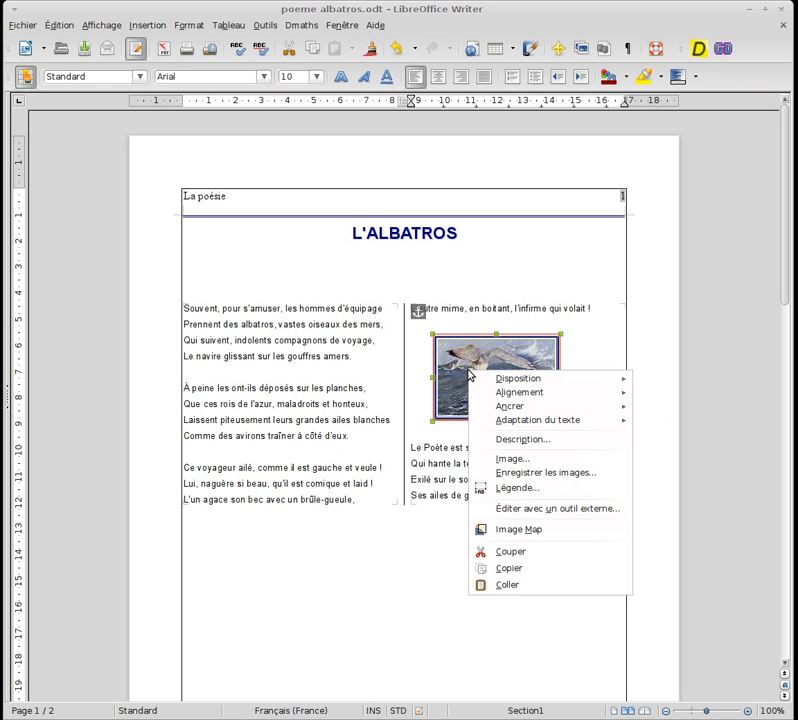
left_click(517, 491)
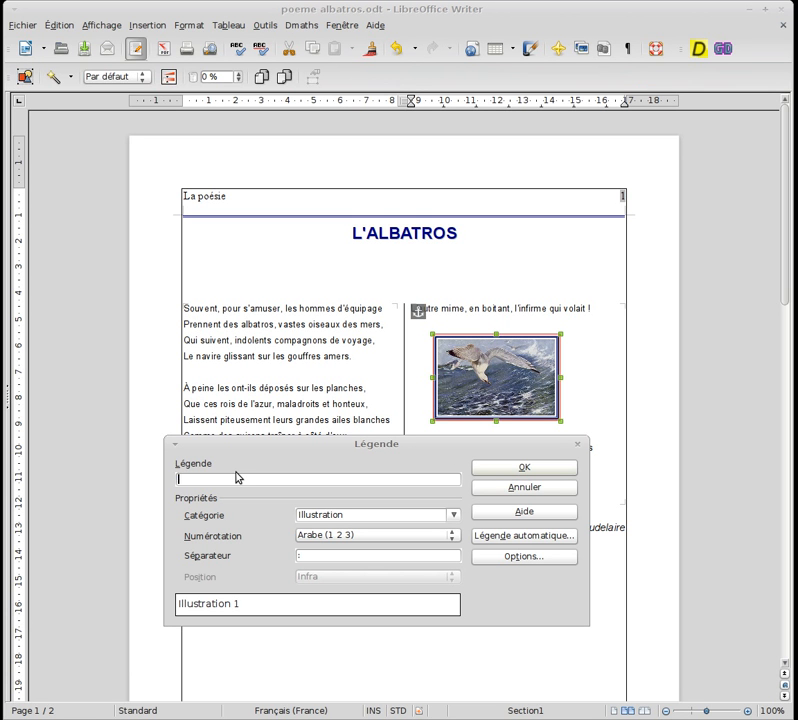
type("Albatros")
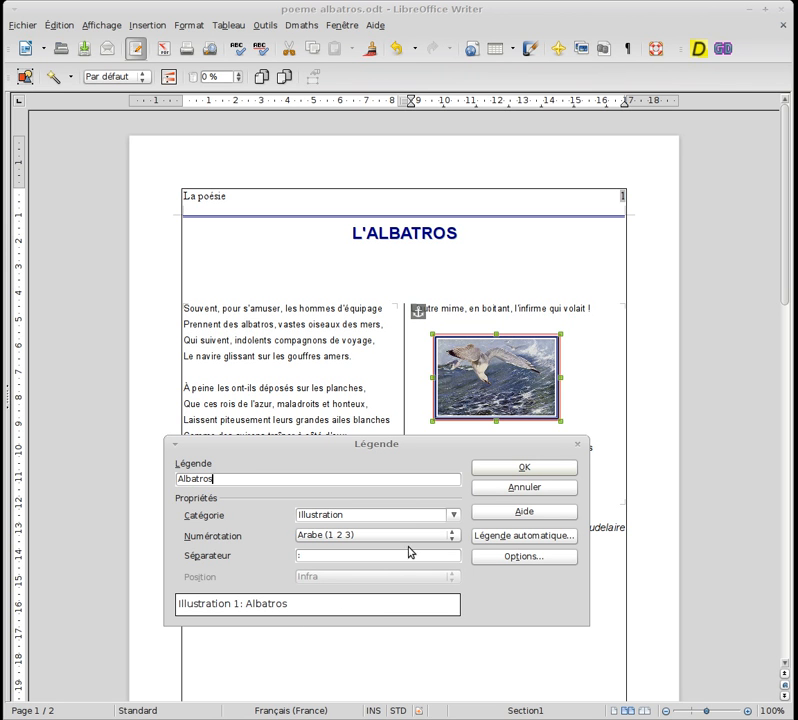
left_click(452, 515)
left_click(422, 541)
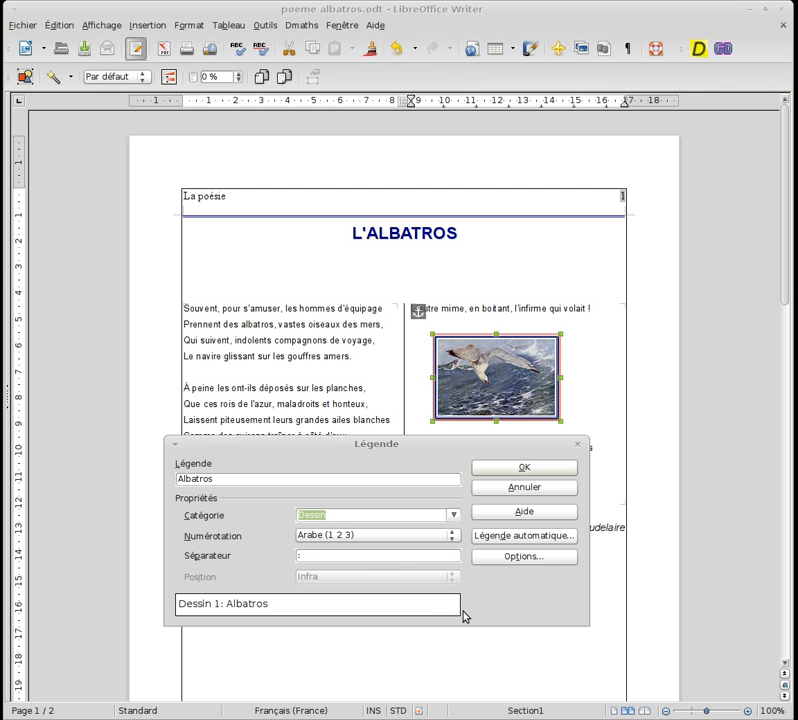
left_click(524, 468)
left_click(495, 466)
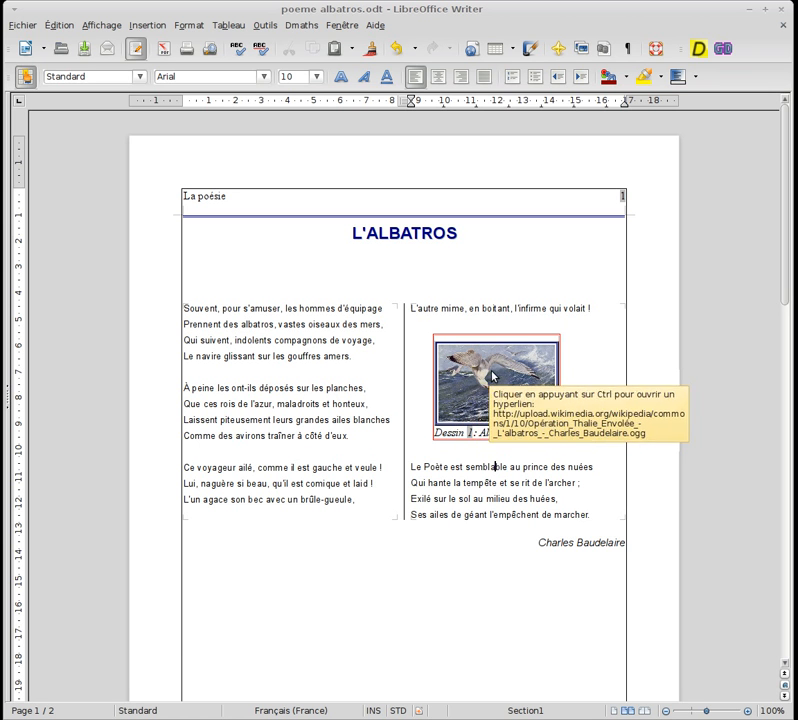
left_click(492, 336)
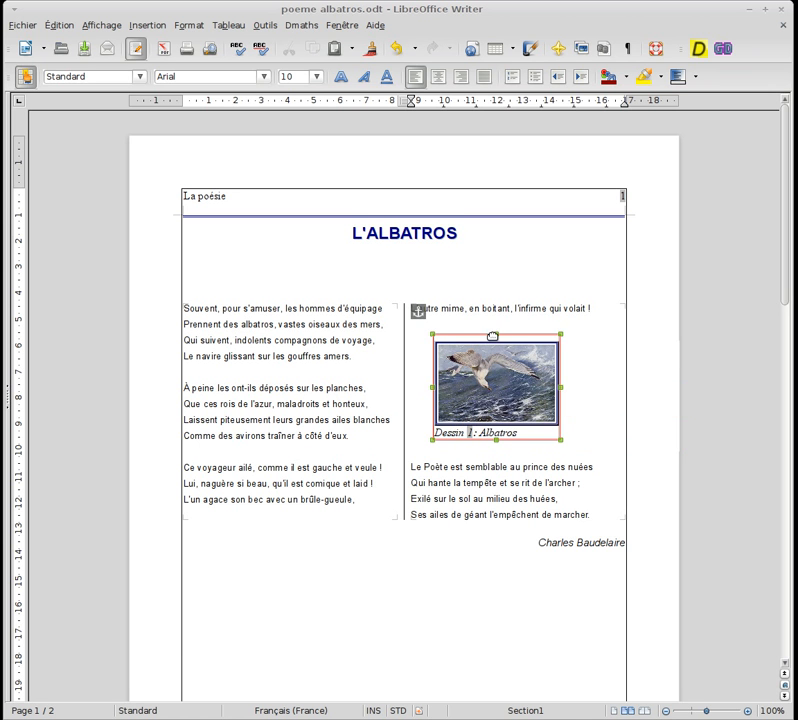